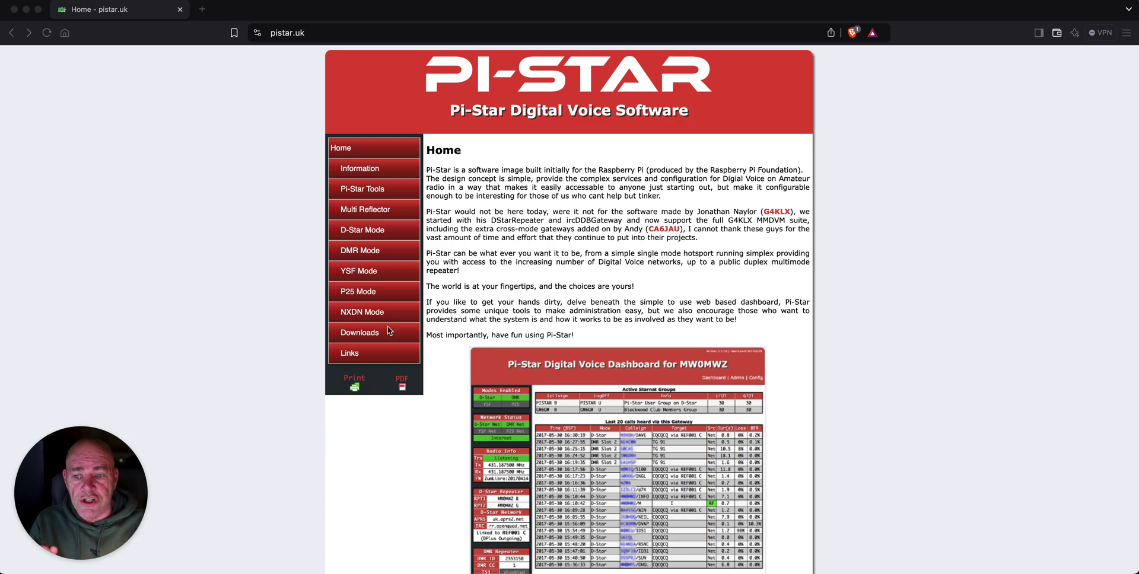
# Open the Pi-Star Downloads page listing the NanoPi, OdroidXU4, OrangePiZero and RPi image zips
pyautogui.click(371, 334)
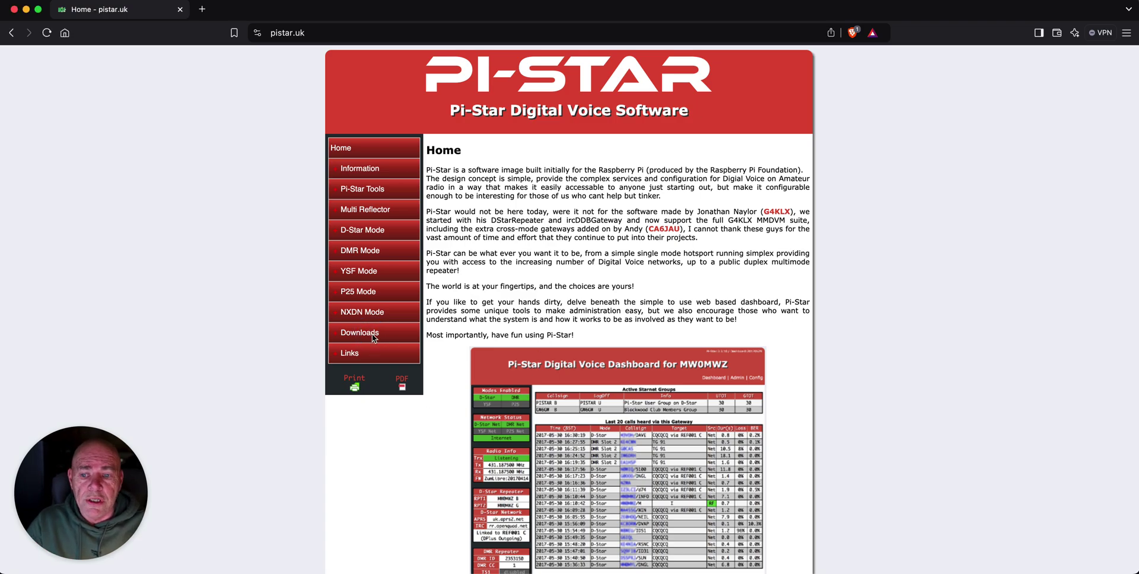
pyautogui.click(368, 335)
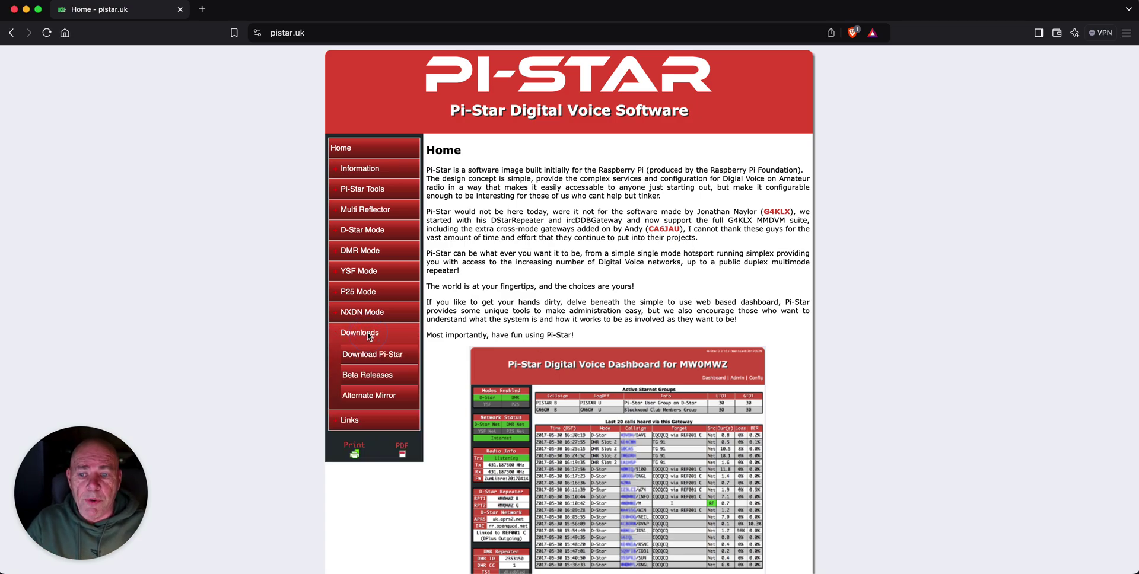
pyautogui.click(391, 354)
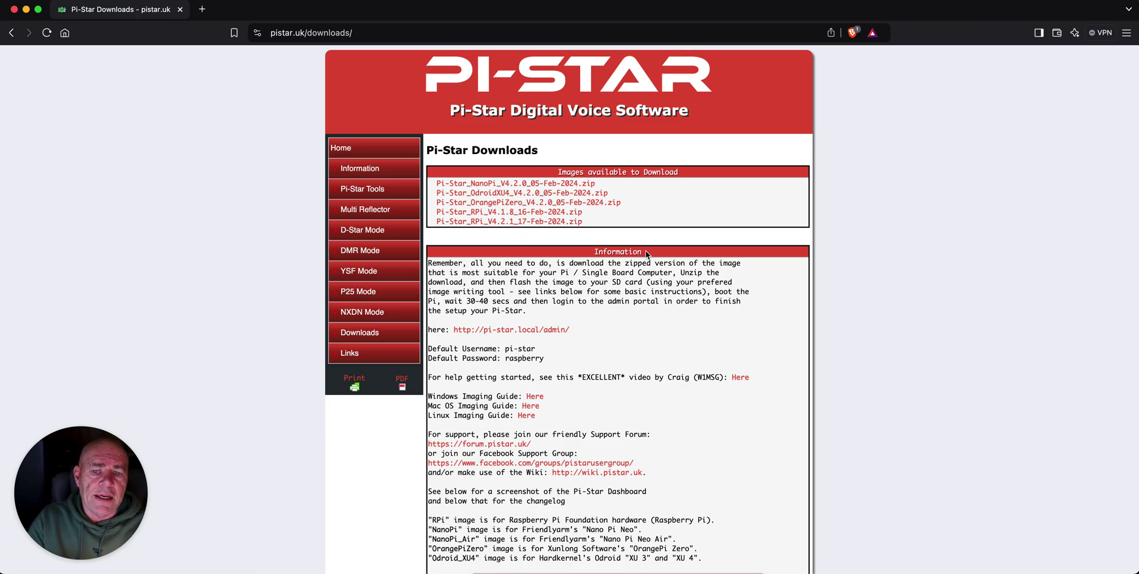
# Open WiFi Builder under Pi-Star Tools and step through its SSID and PSK fields
pyautogui.click(367, 187)
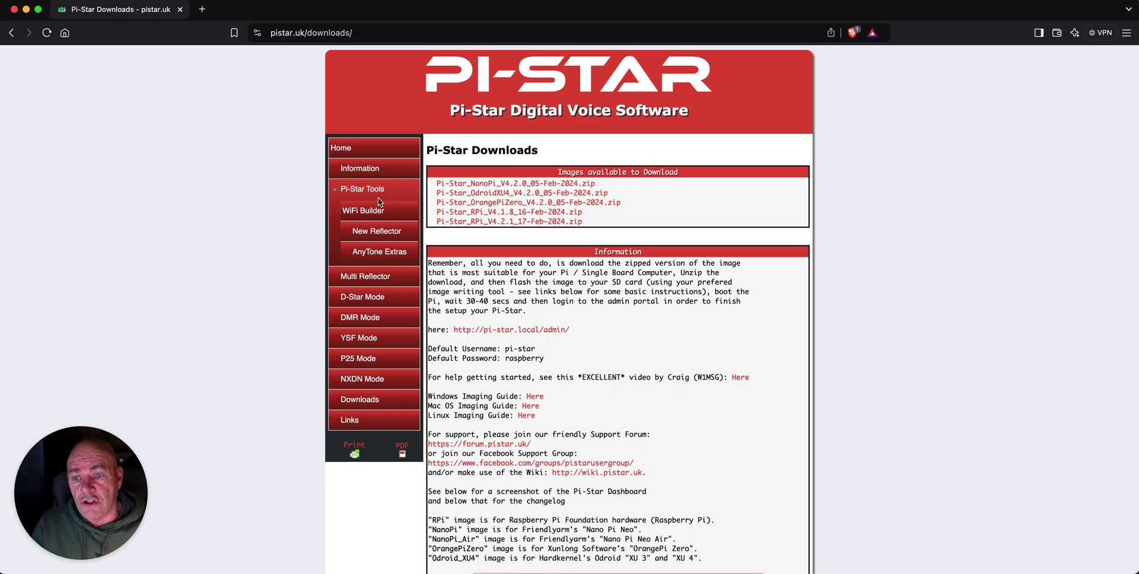
pyautogui.click(378, 205)
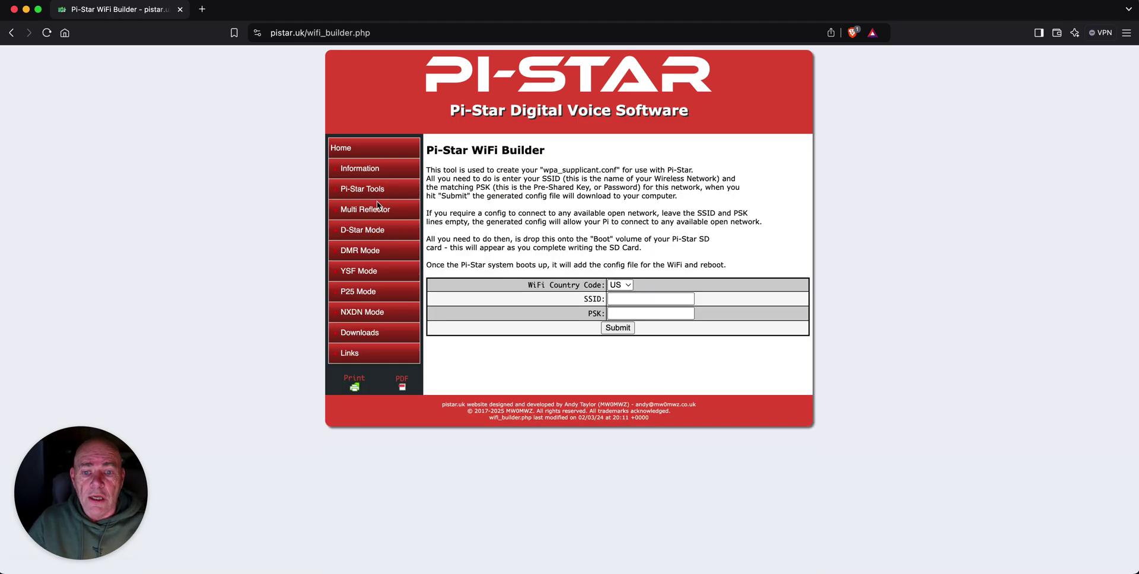
pyautogui.click(622, 299)
pyautogui.click(621, 314)
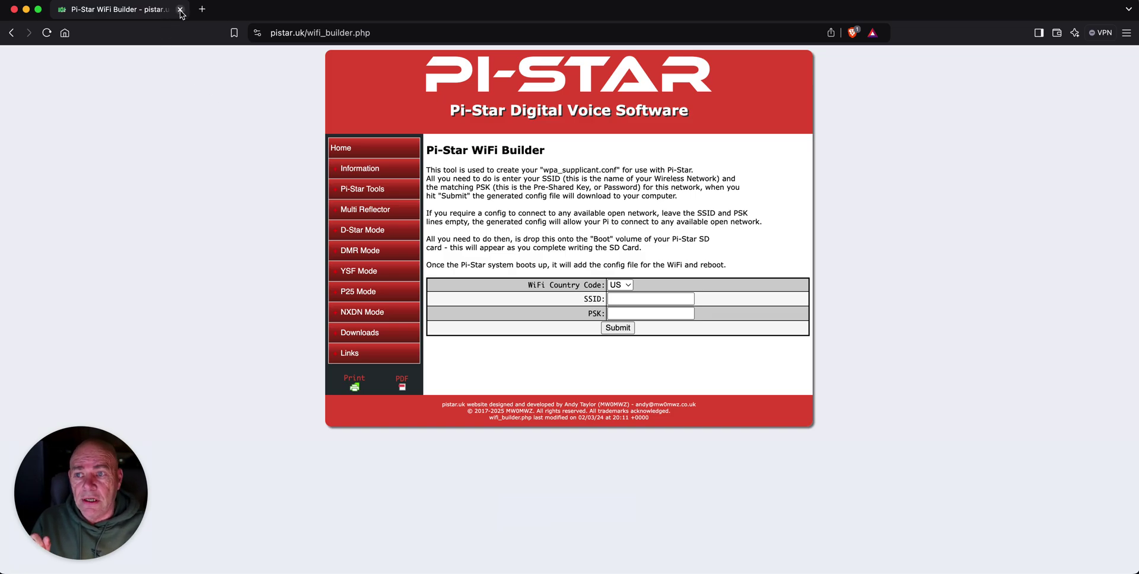
# Close the browser and pick the Pi-Star .img file as the Etcher flash source
pyautogui.click(180, 10)
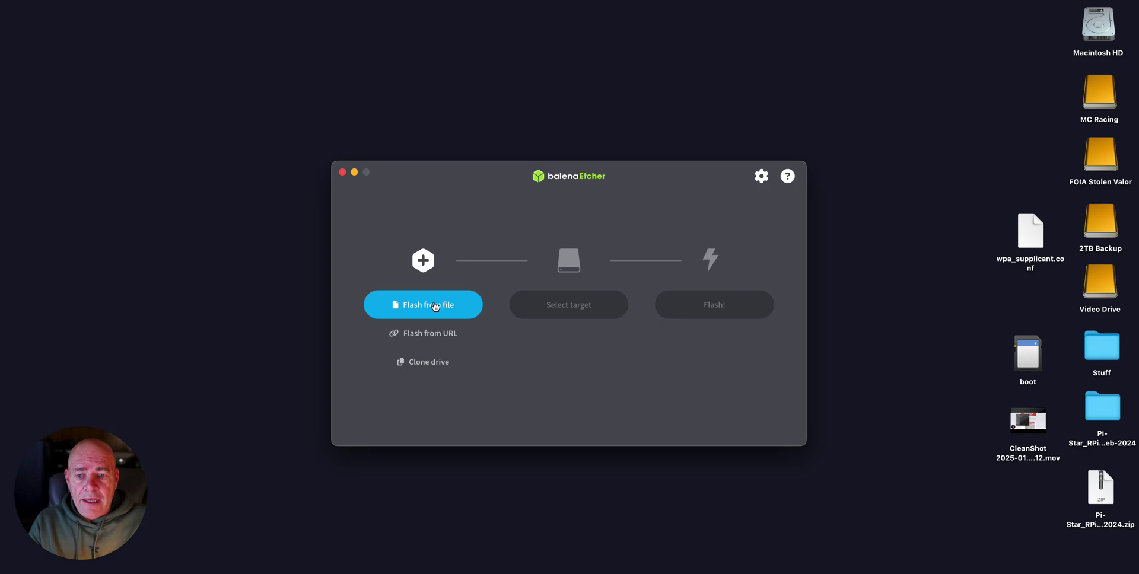
pyautogui.click(435, 307)
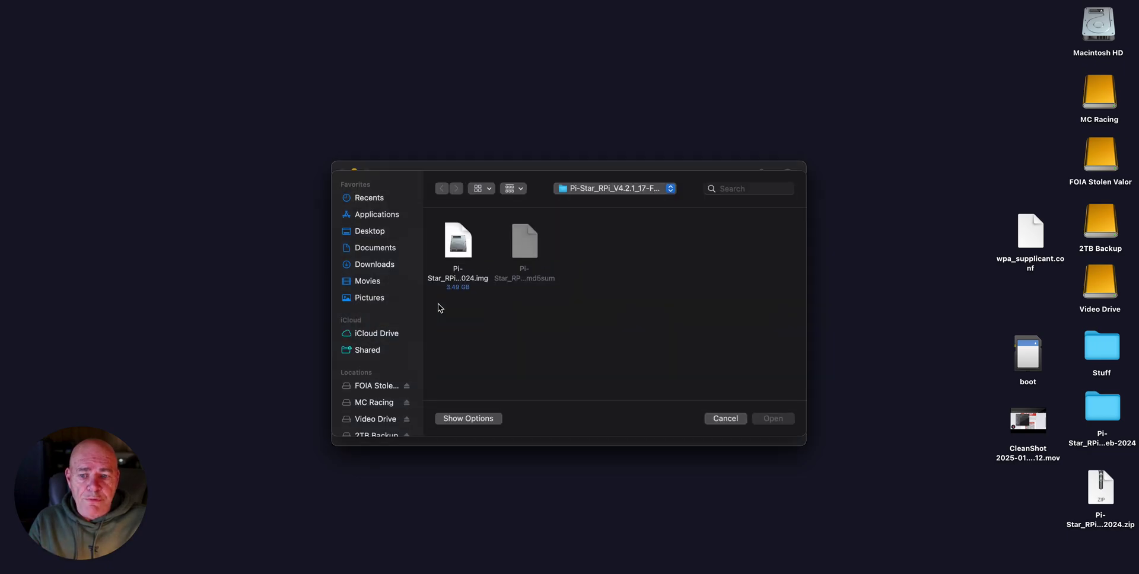
pyautogui.click(461, 242)
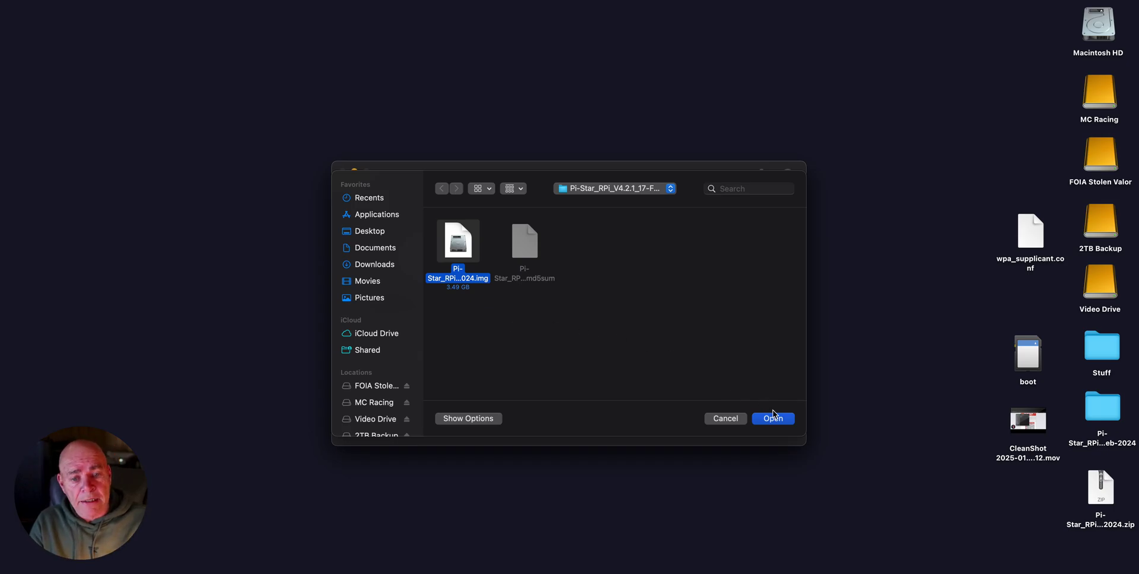
pyautogui.click(773, 425)
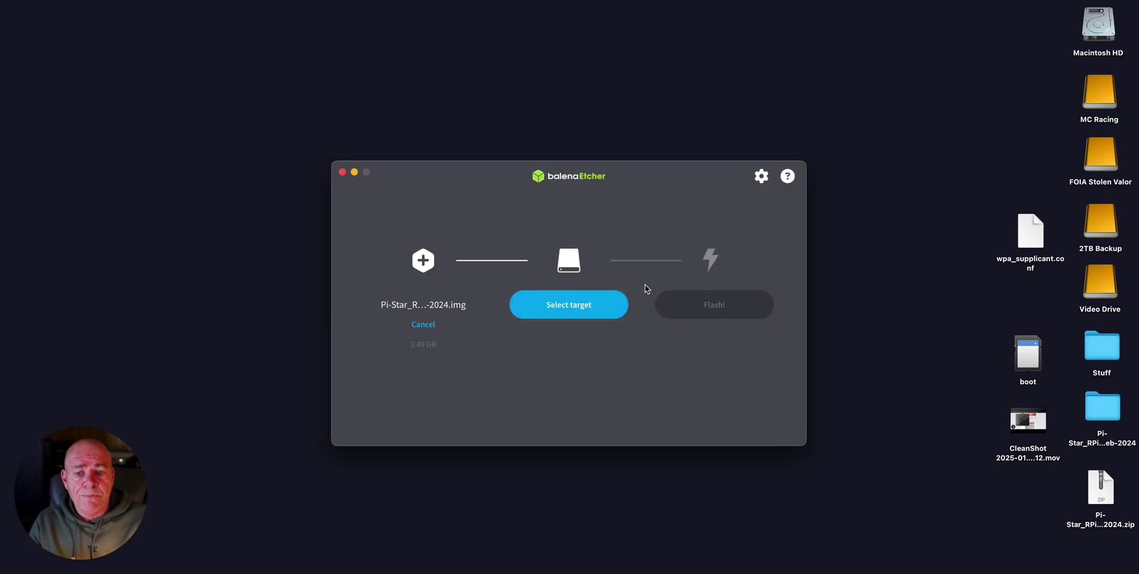
# Select the 7.95 GB Apple SDXC Reader Media as the target and close Etcher
pyautogui.click(570, 306)
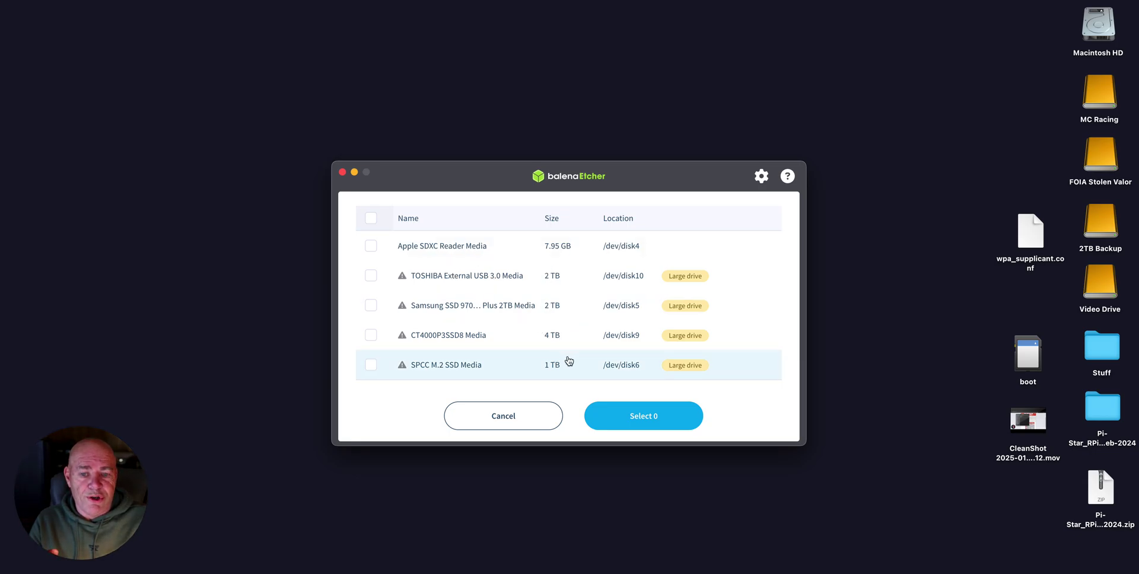
pyautogui.click(455, 248)
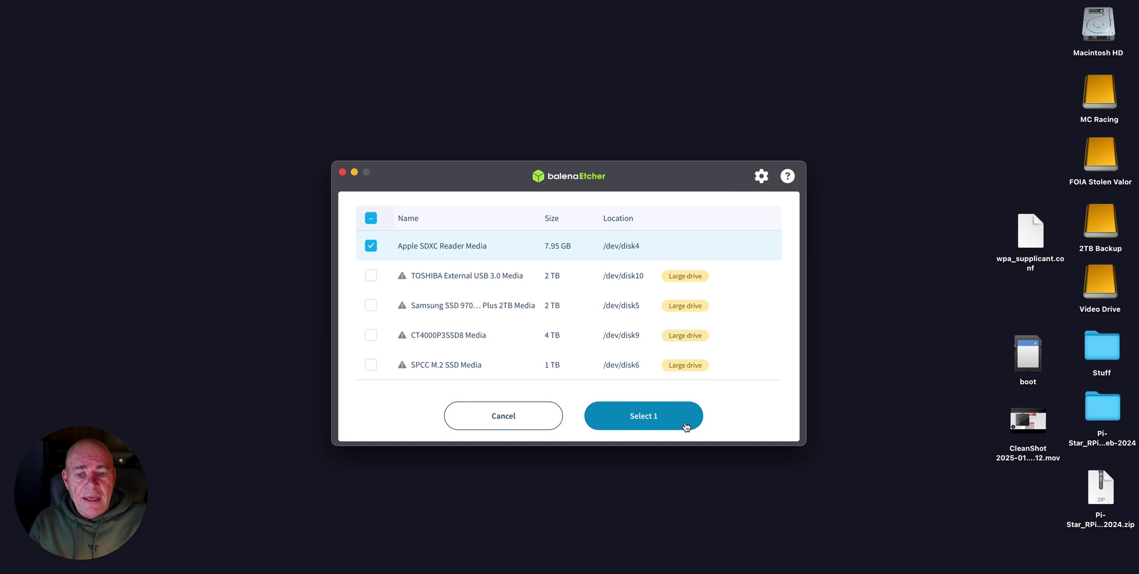
pyautogui.click(685, 421)
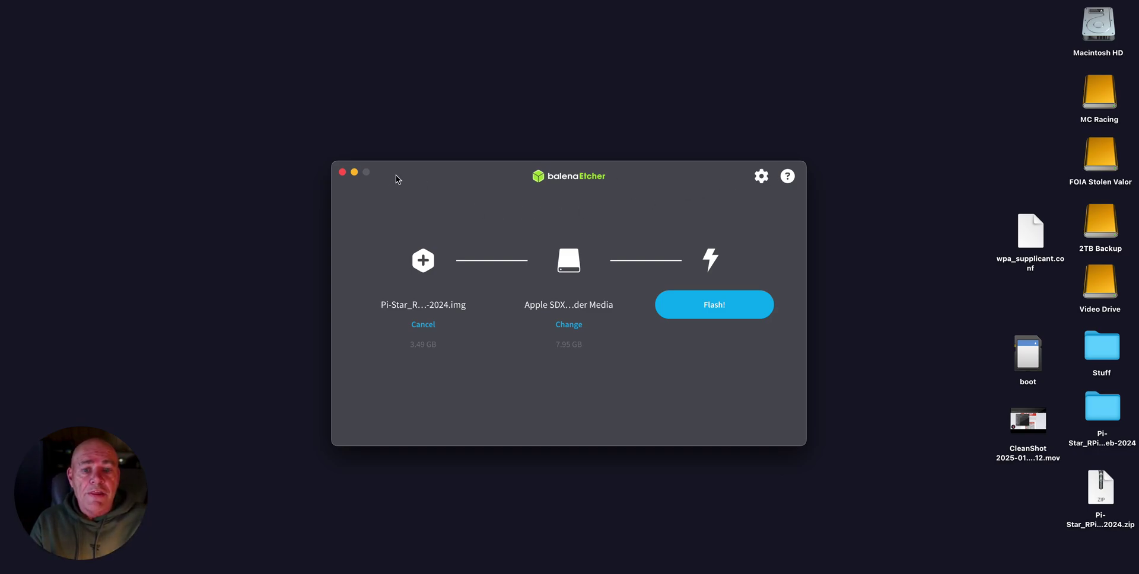
pyautogui.click(342, 172)
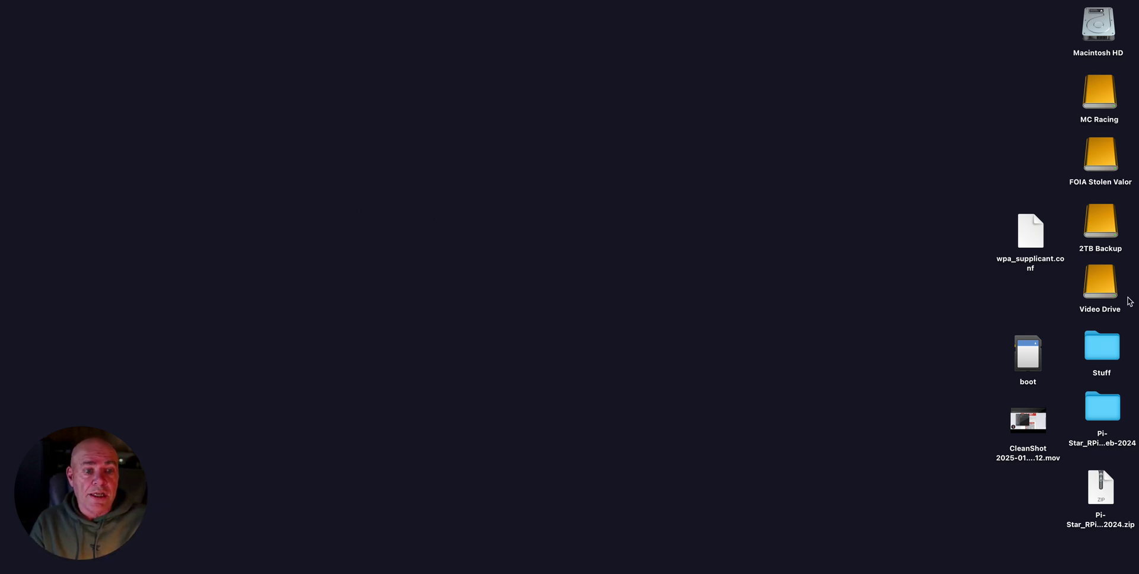
# Copy wpa_supplicant.conf onto the boot SD card volume
pyautogui.moveTo(1028, 355); pyautogui.dragTo(579, 176)
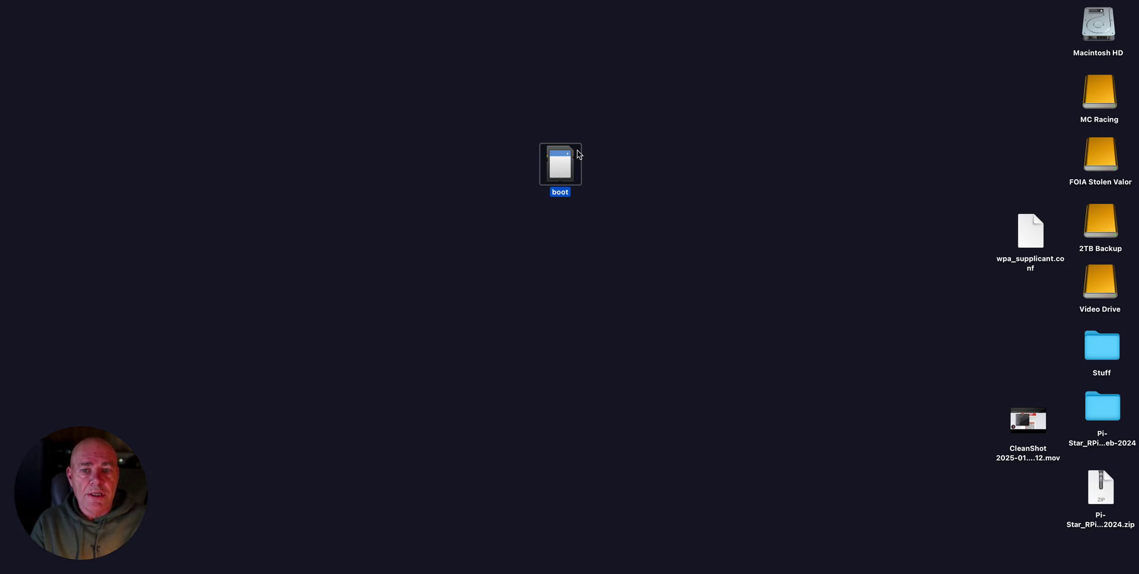
pyautogui.moveTo(1021, 237); pyautogui.dragTo(633, 236)
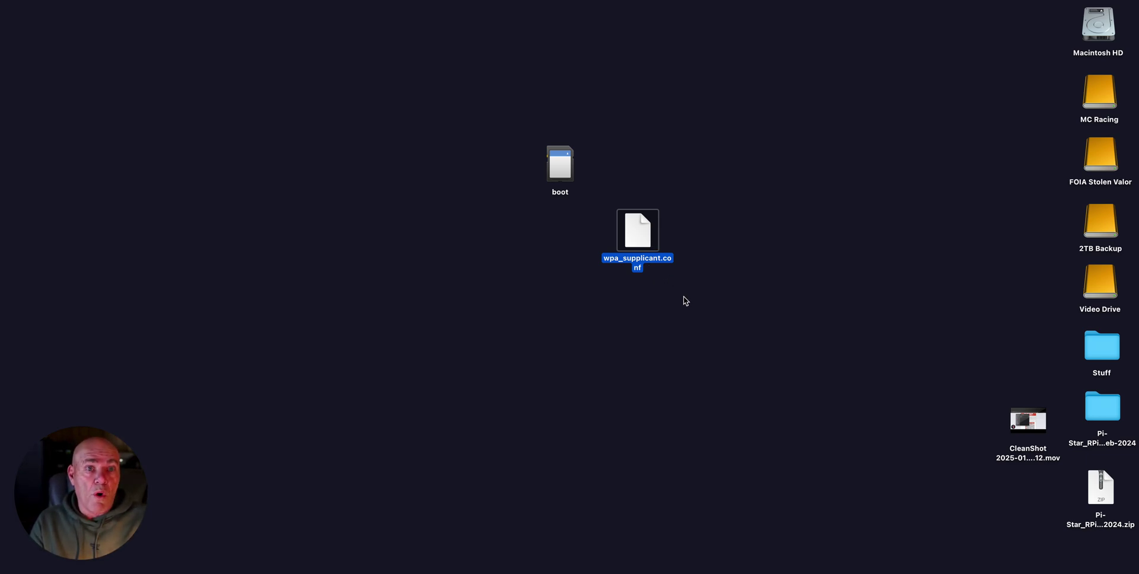
pyautogui.moveTo(638, 234); pyautogui.dragTo(565, 157)
# Check the boot volume contains wpa_supplicant.conf, then eject the SD card
pyautogui.doubleClick(563, 169)
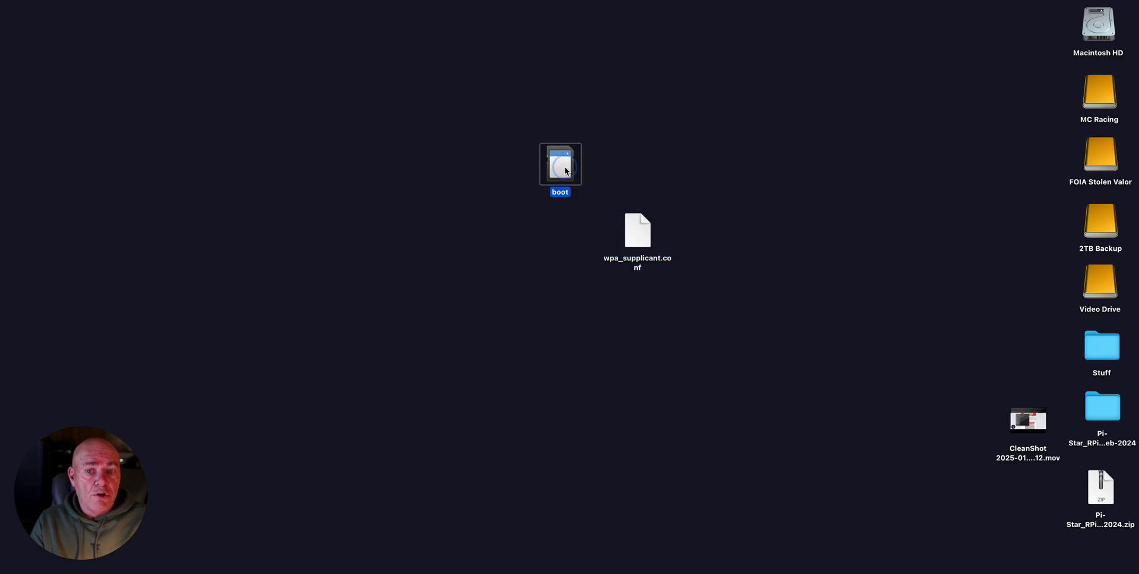
pyautogui.scroll(-10, 563, 178)
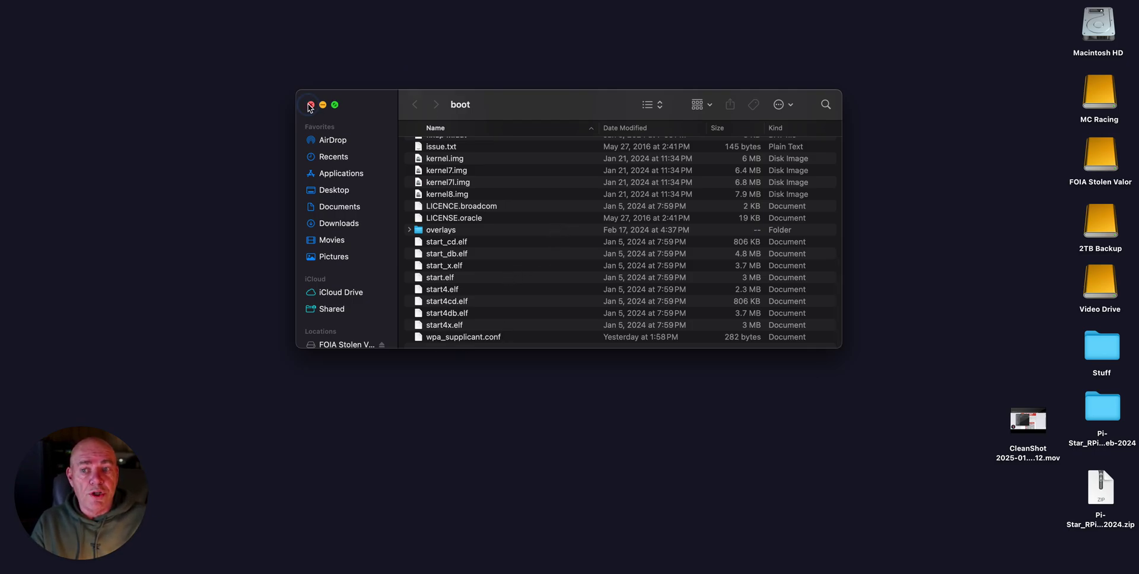
pyautogui.click(310, 104)
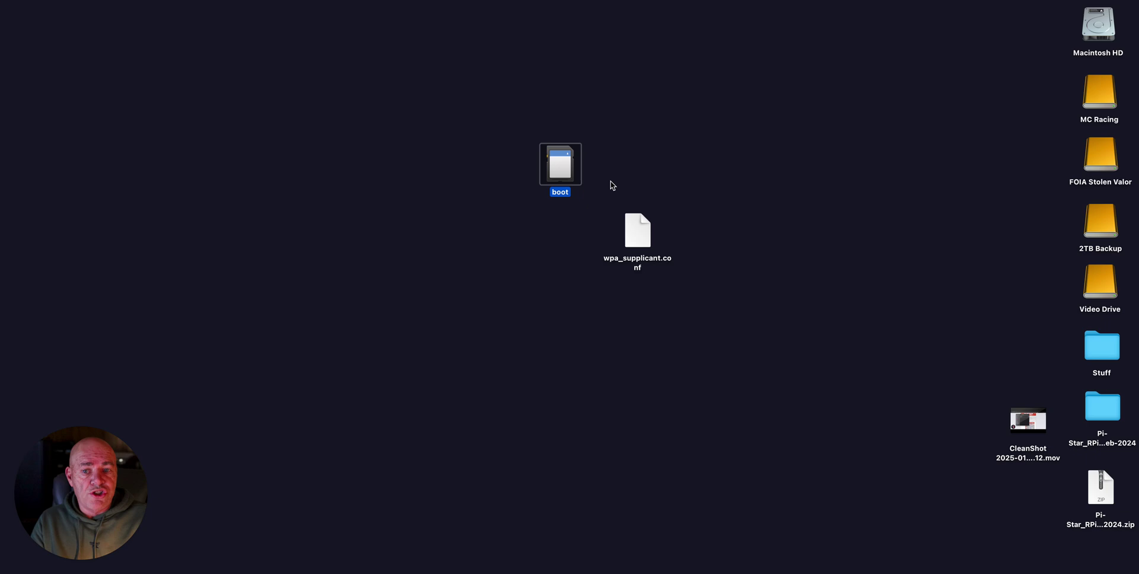
pyautogui.press('super+e')
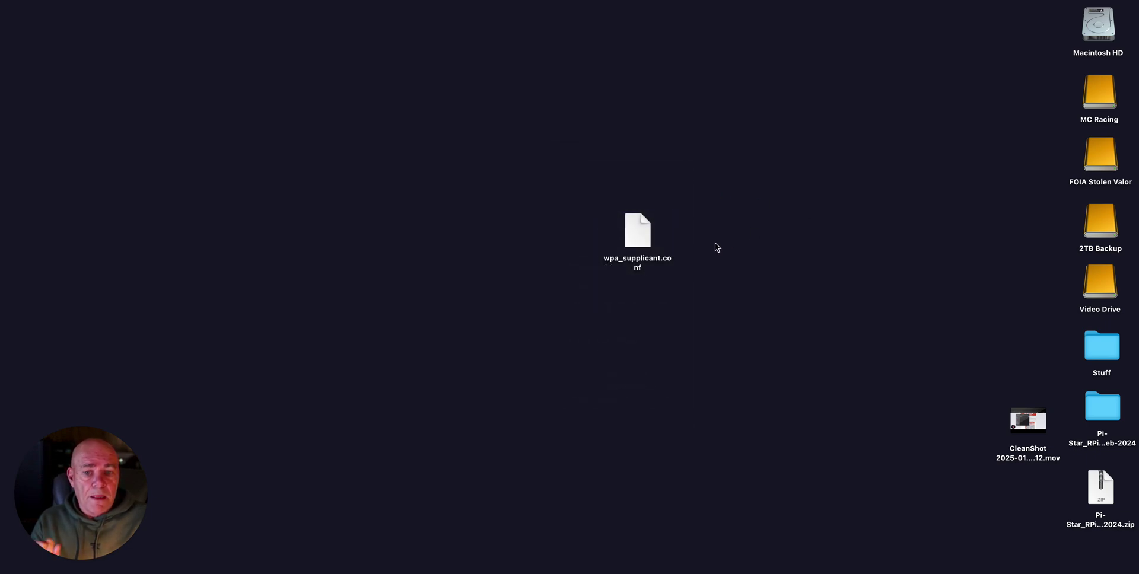
pyautogui.moveTo(639, 234); pyautogui.dragTo(1021, 348)
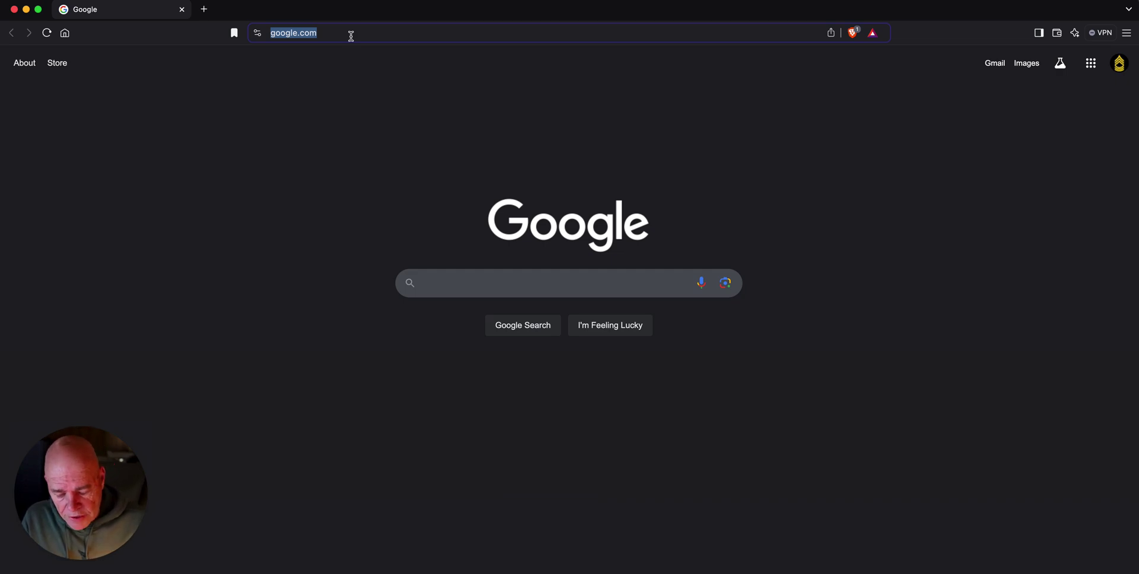
# Browse to pi-star.local to reach the Pi-Star configuration sign-in prompt
pyautogui.write('pi-star')
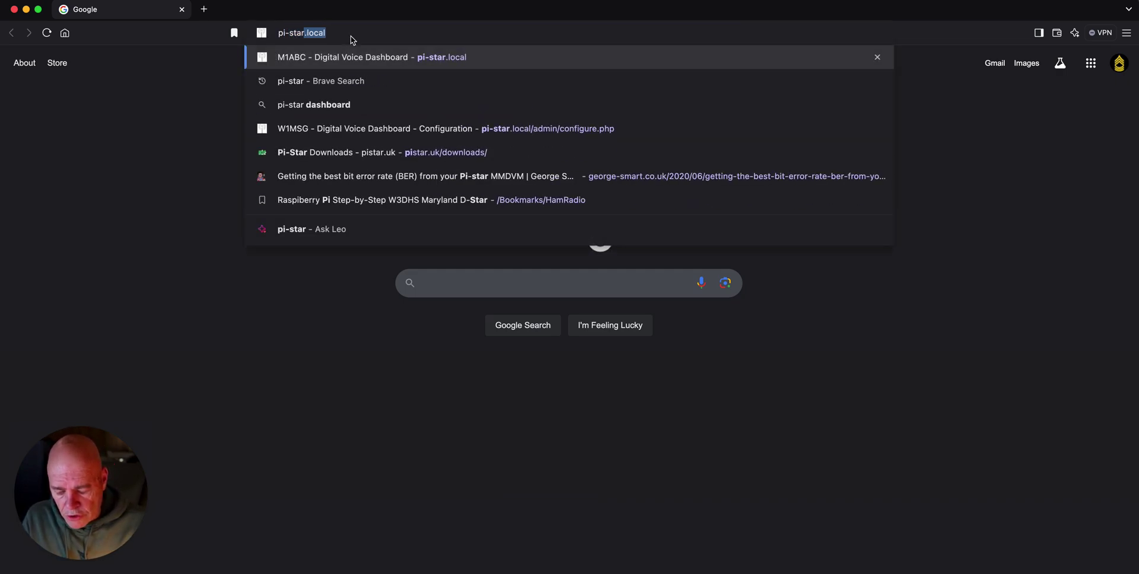
pyautogui.write('.lo')
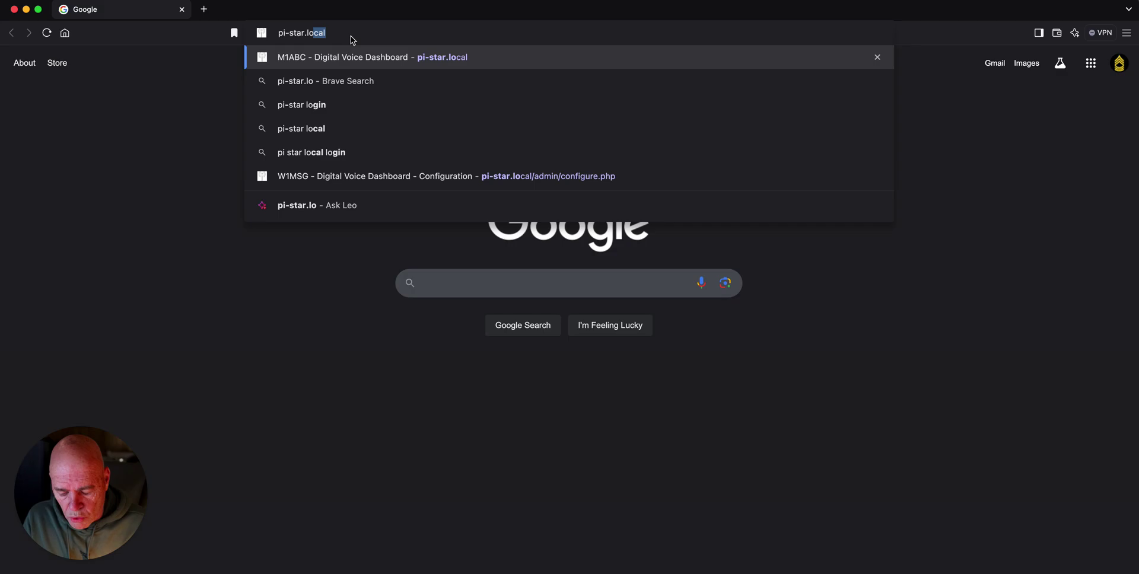
pyautogui.write('cal')
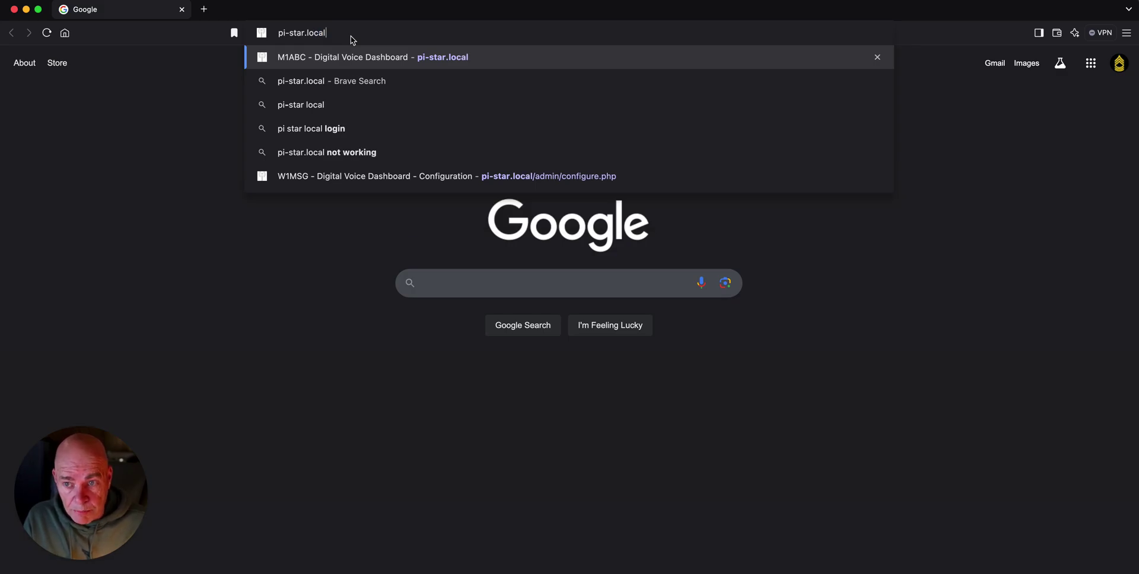
pyautogui.press('Return')
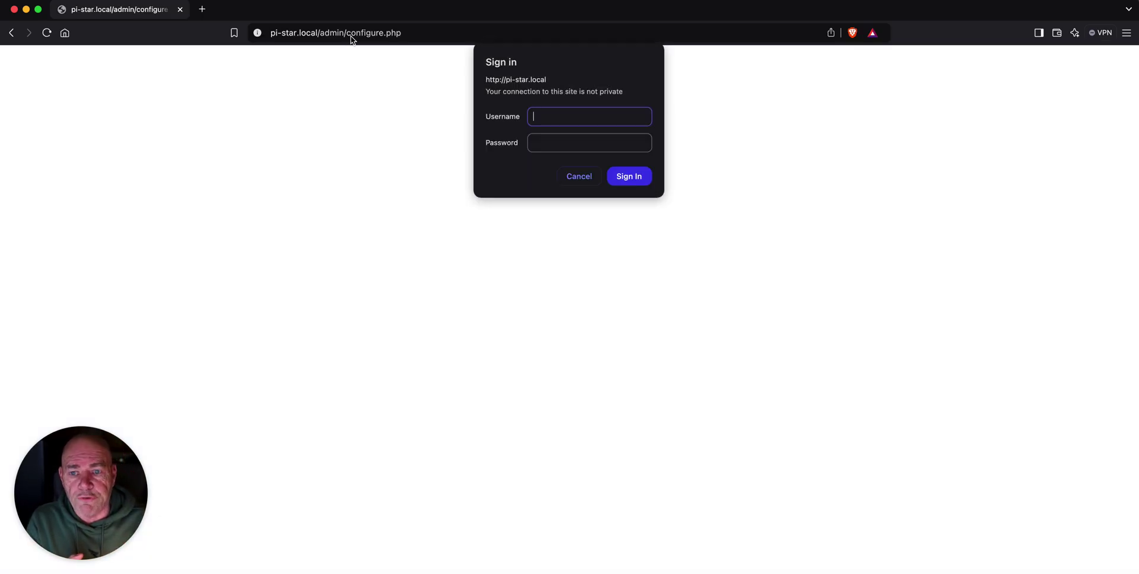
# Sign in with the default Pi-Star administrator username and password
pyautogui.write('pi')
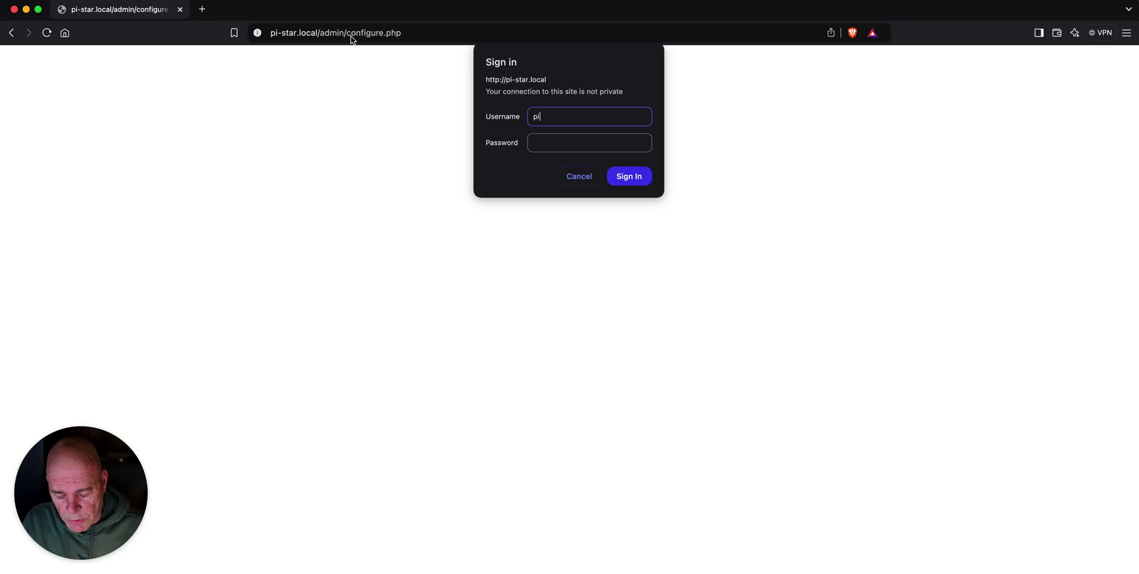
pyautogui.write('-star')
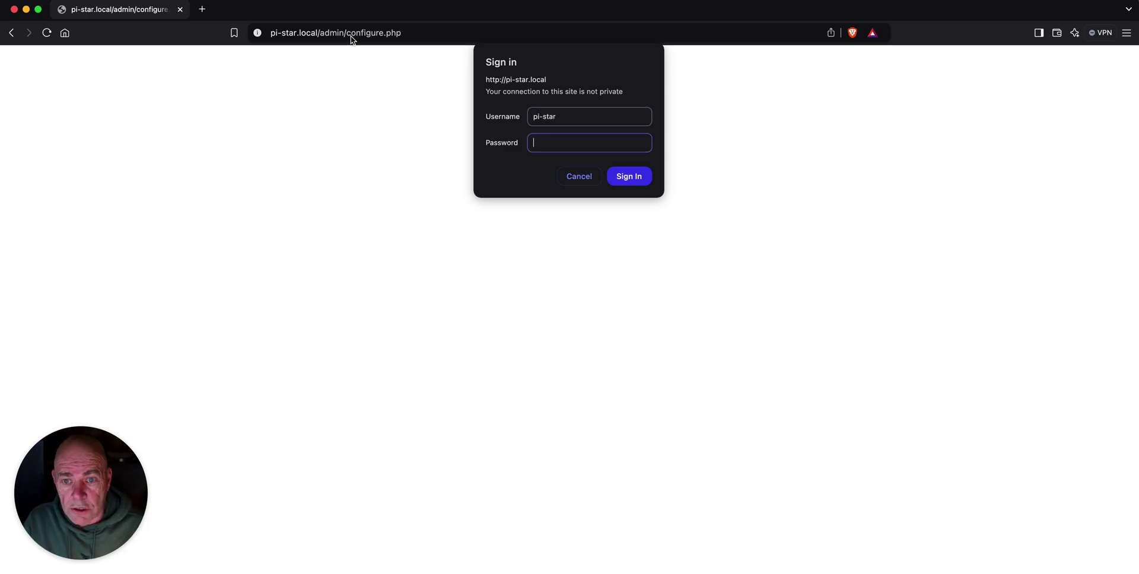
pyautogui.write('rasp')
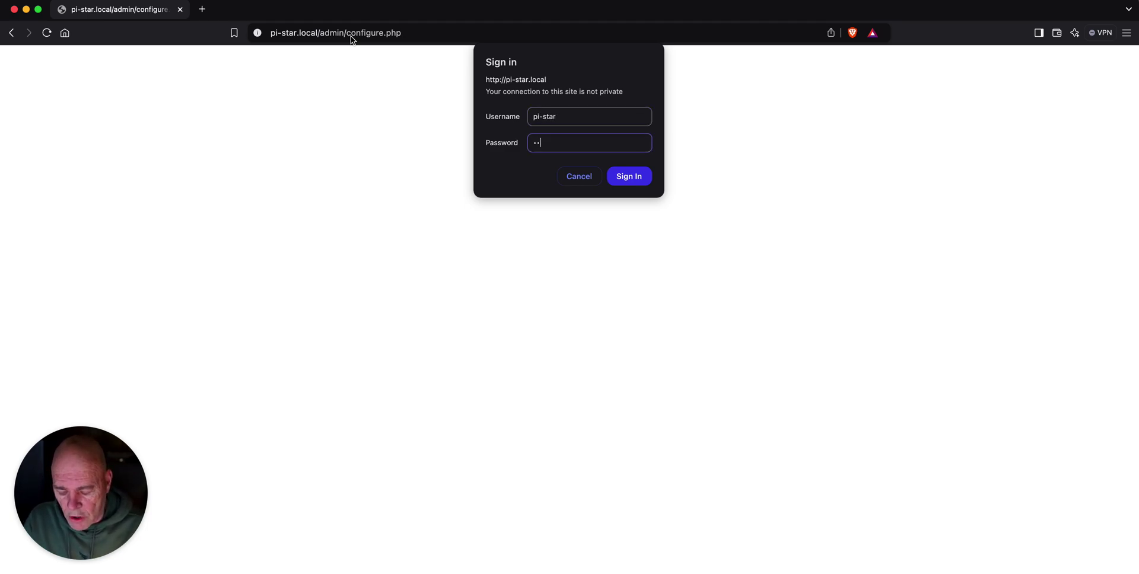
pyautogui.write('berry')
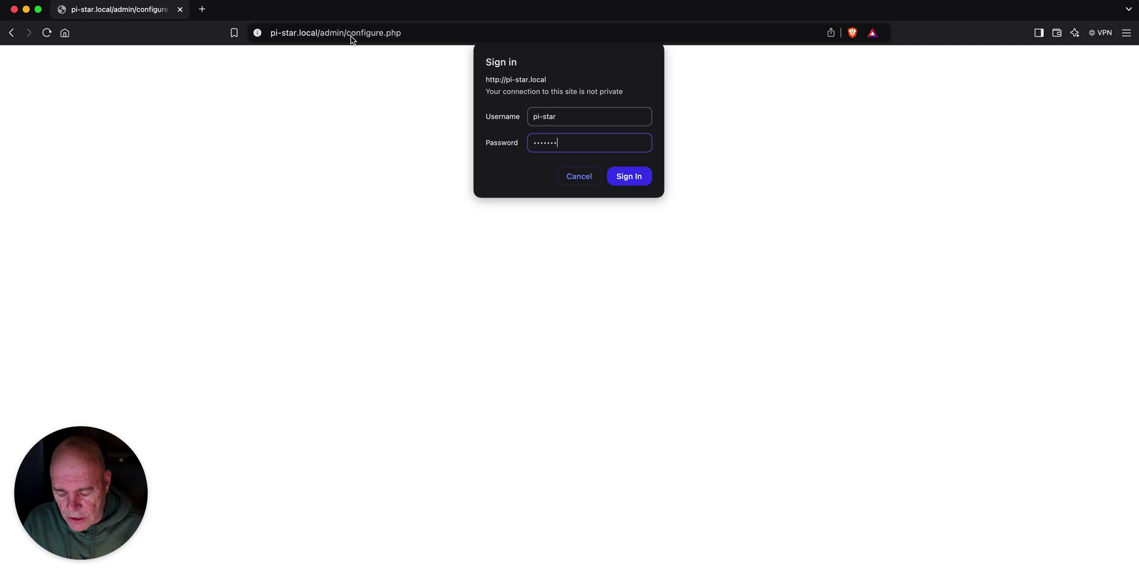
pyautogui.press('Return')
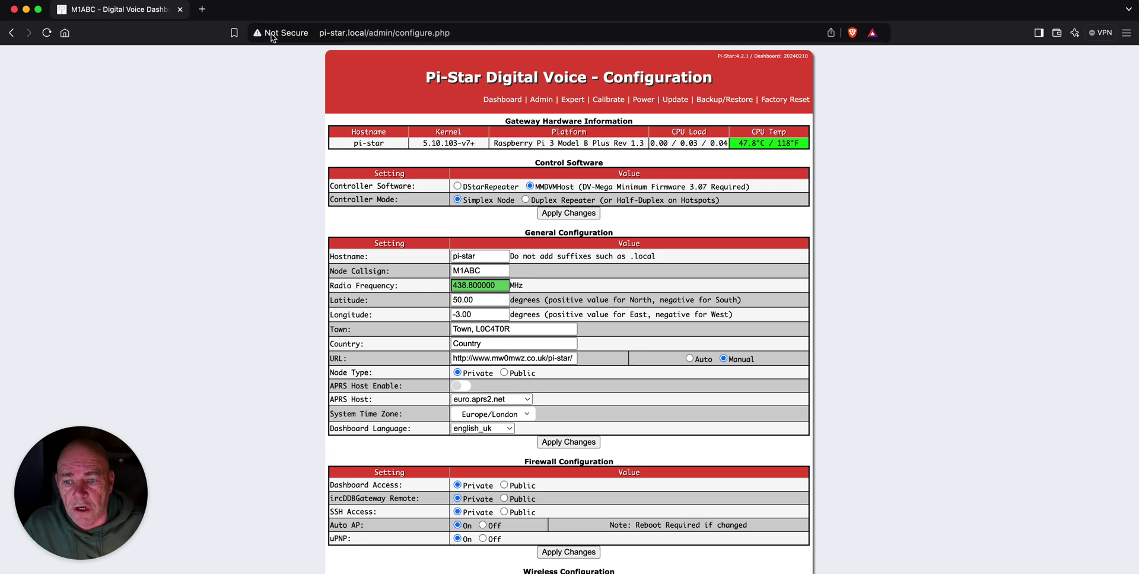
# Enter the operator's callsign as Node Callsign and 447.275 MHz as Radio Frequency, then apply
pyautogui.moveTo(484, 271); pyautogui.dragTo(414, 272)
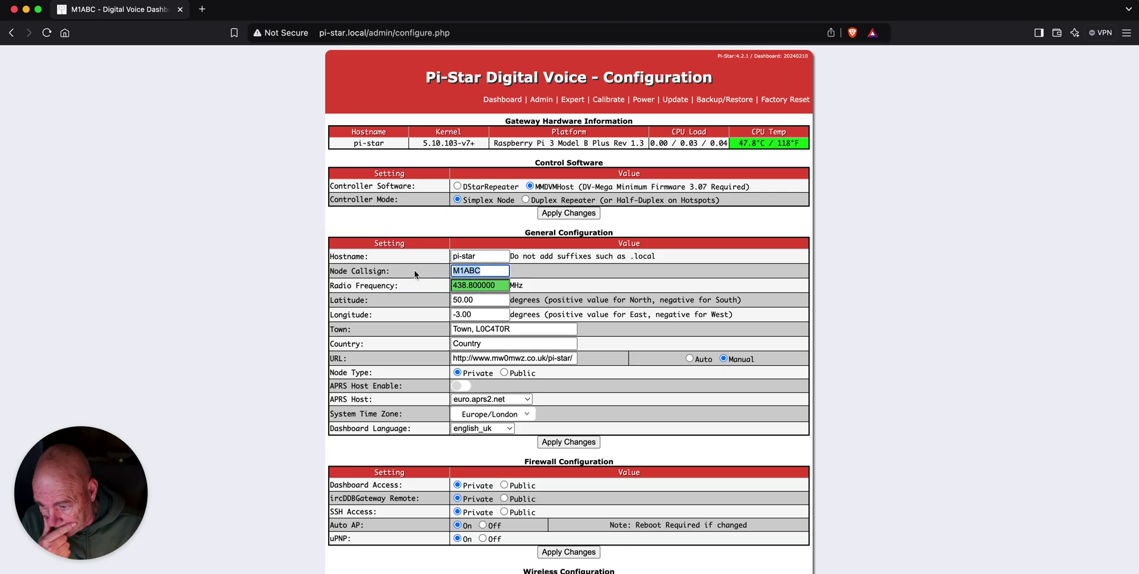
pyautogui.write('W')
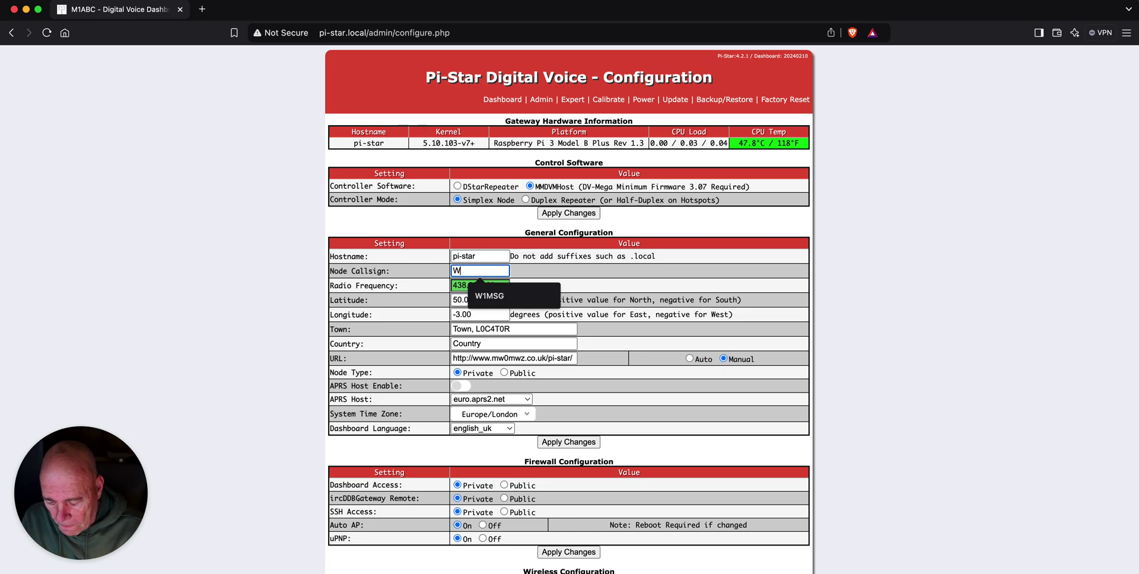
pyautogui.write('1MSG')
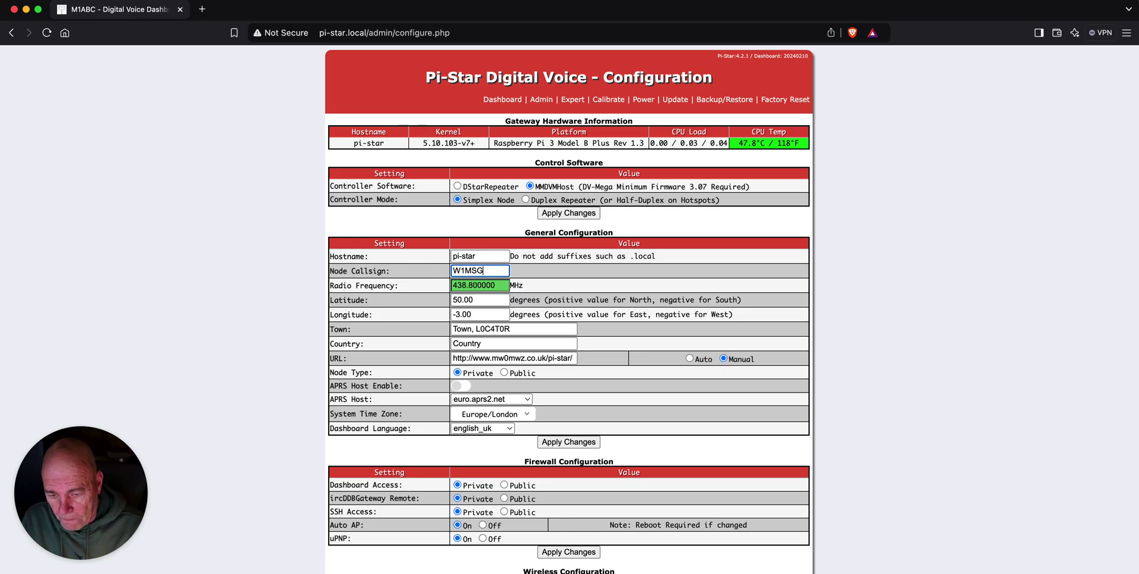
pyautogui.press('Tab')
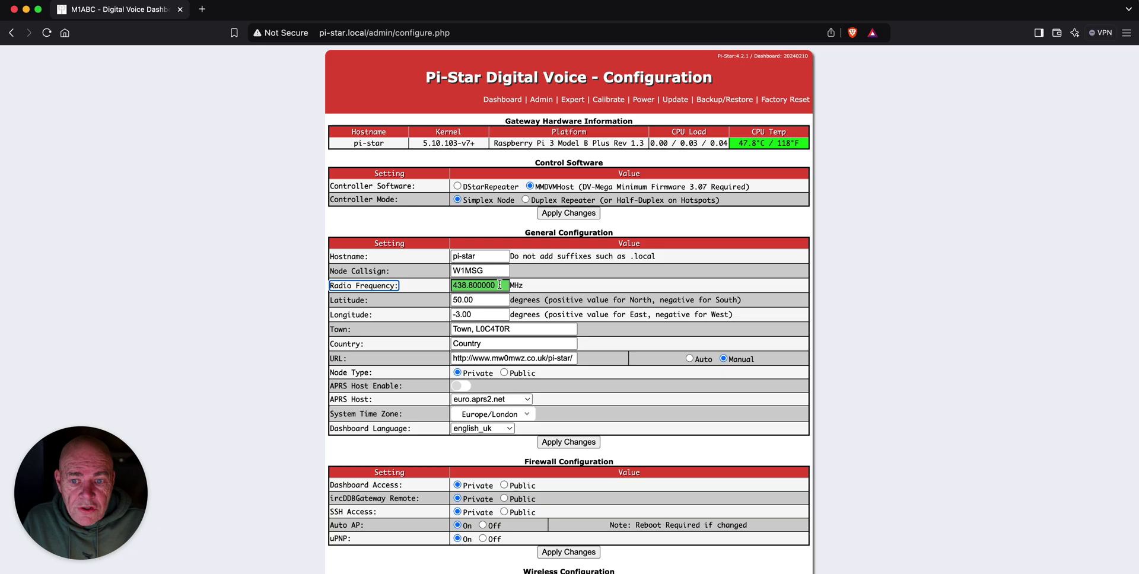
pyautogui.click(463, 285)
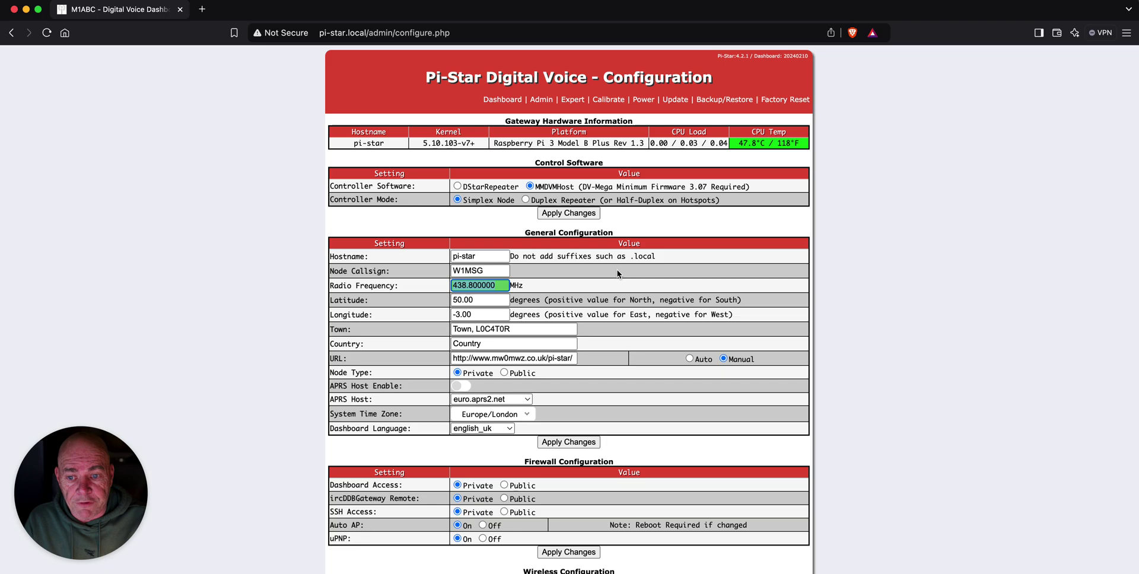
pyautogui.write('447')
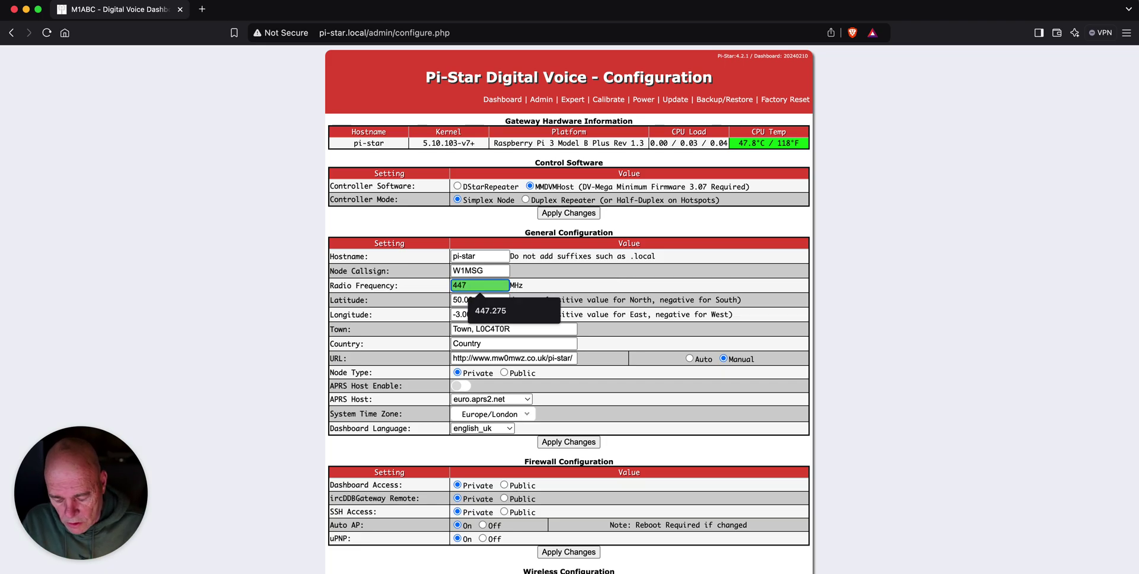
pyautogui.write('.275')
pyautogui.press('Tab')
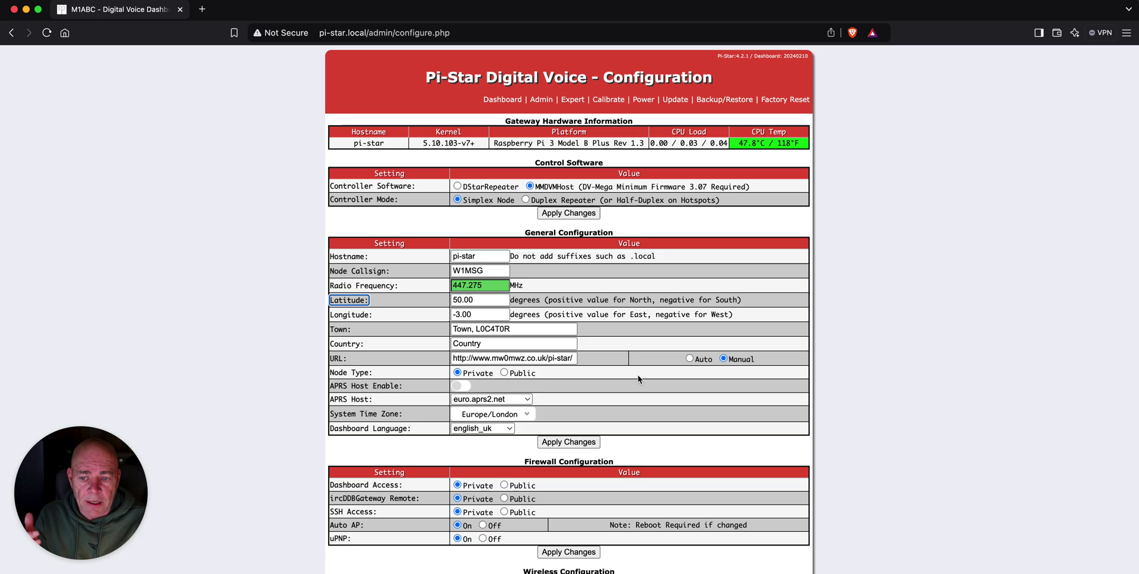
pyautogui.click(568, 442)
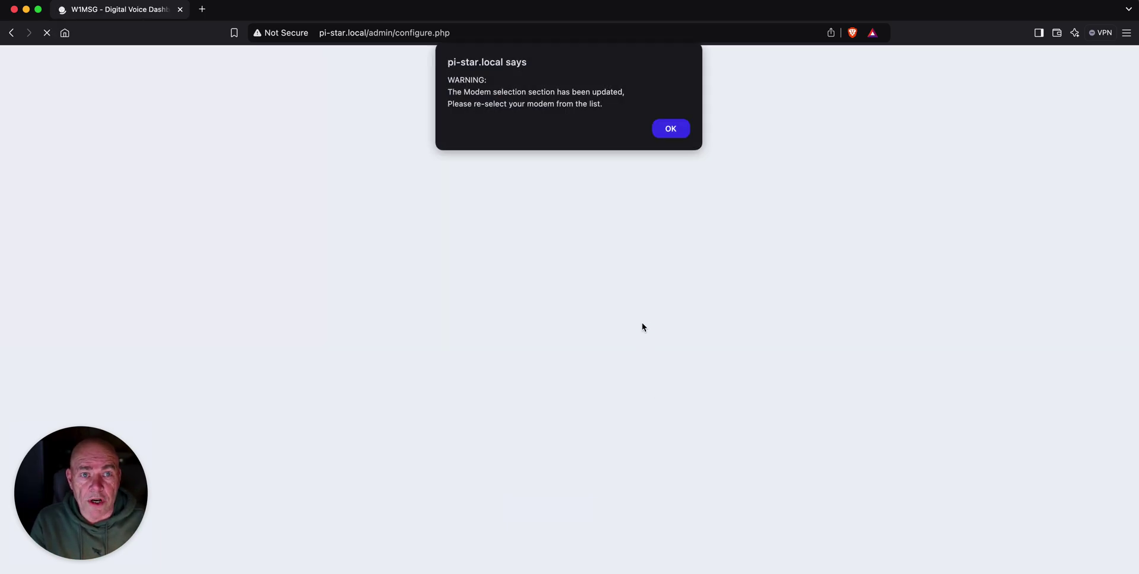
# Dismiss the modem warning and switch DMR Mode on
pyautogui.click(670, 129)
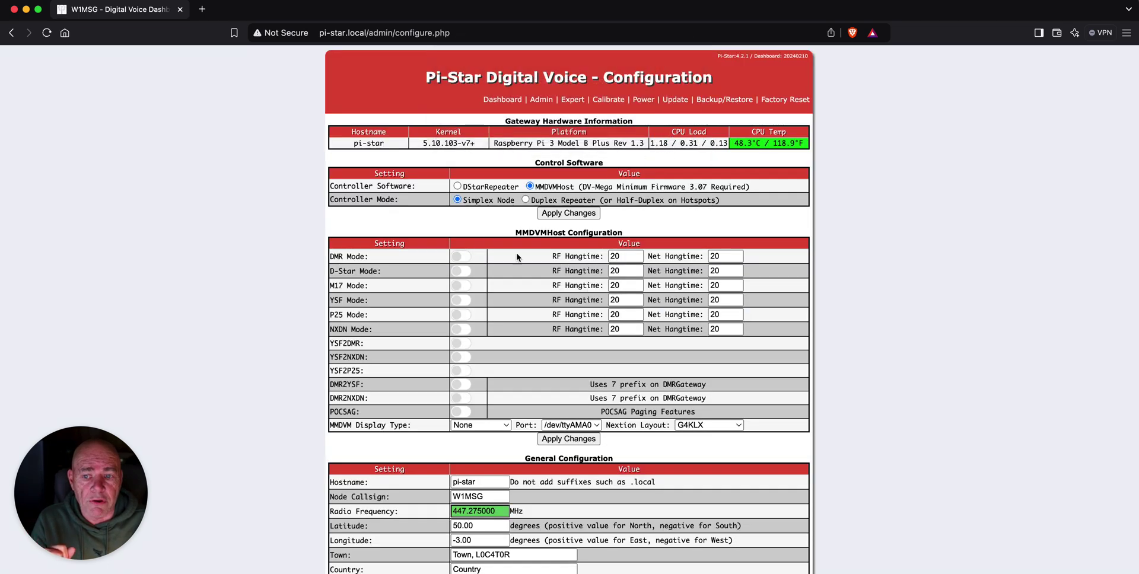
pyautogui.click(471, 258)
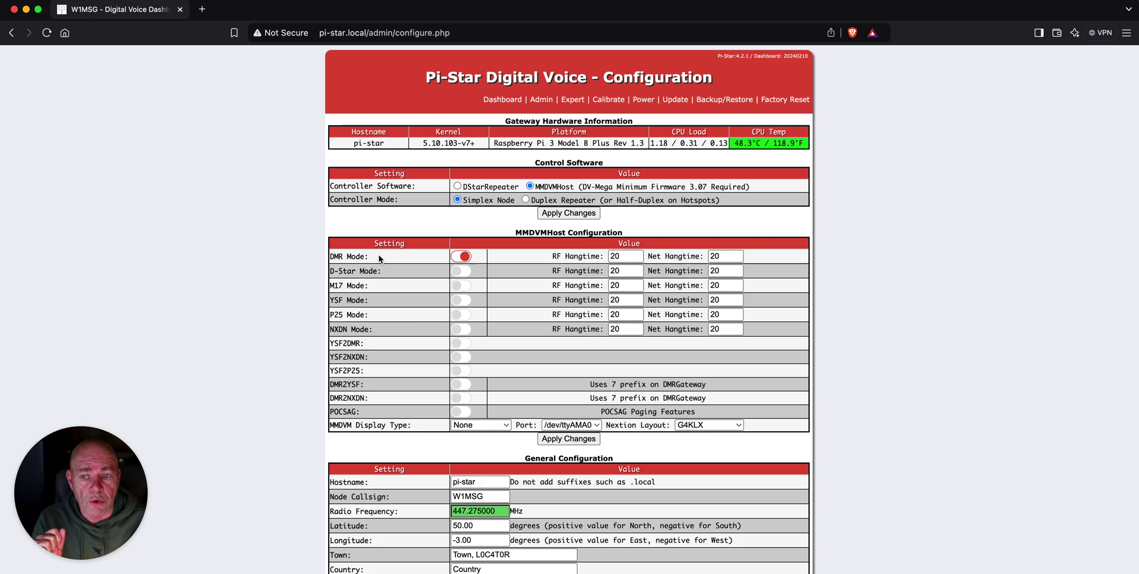
pyautogui.scroll(-1, 504, 274)
pyautogui.scroll(-10, 504, 274)
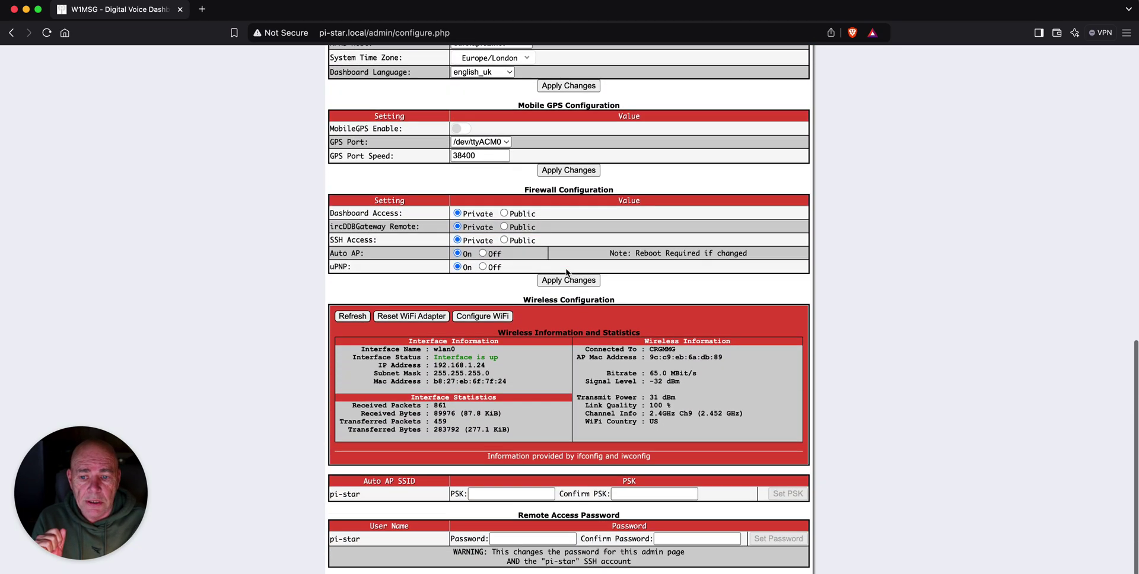
pyautogui.scroll(5, 567, 273)
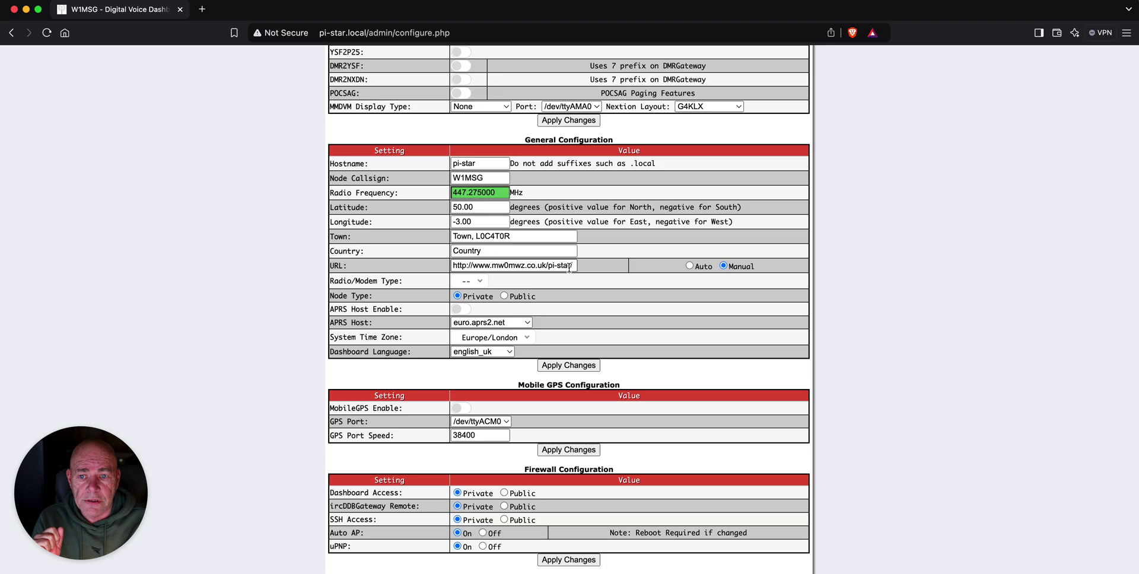
pyautogui.scroll(3, 566, 267)
pyautogui.scroll(1, 593, 270)
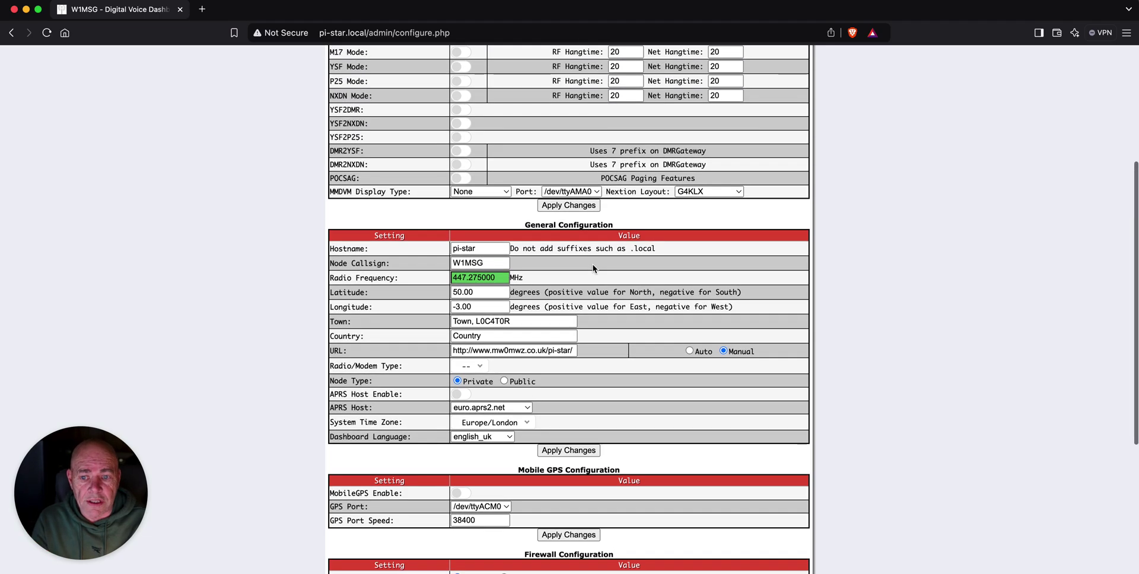
# Set Radio/Modem Type to MMDVM_HS_Hat (DB9MAT & DF2ET) for Pi (GPIO)
pyautogui.moveTo(388, 367)
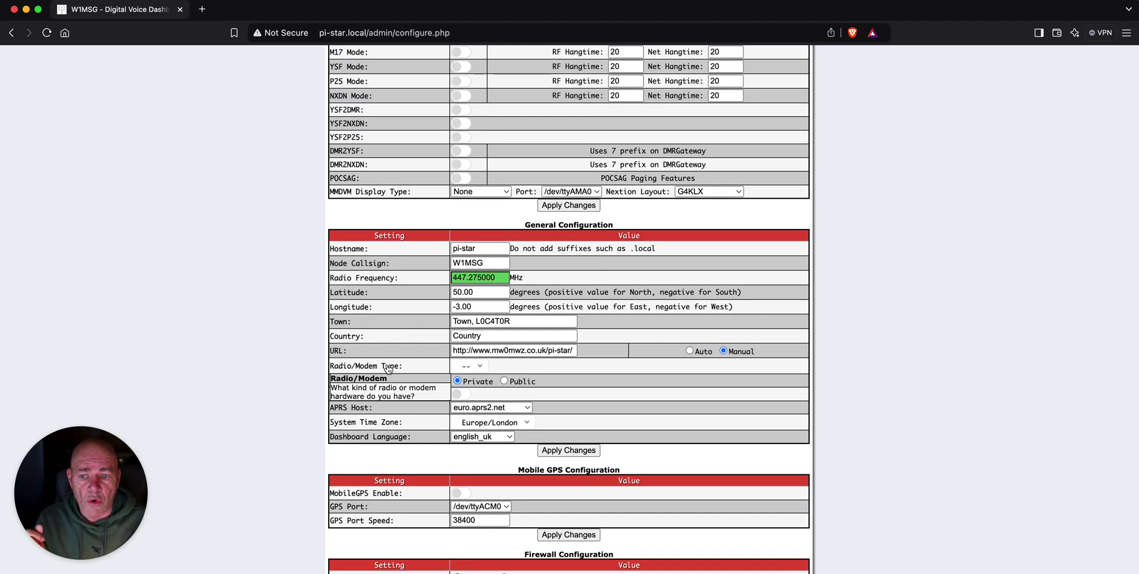
pyautogui.click(482, 367)
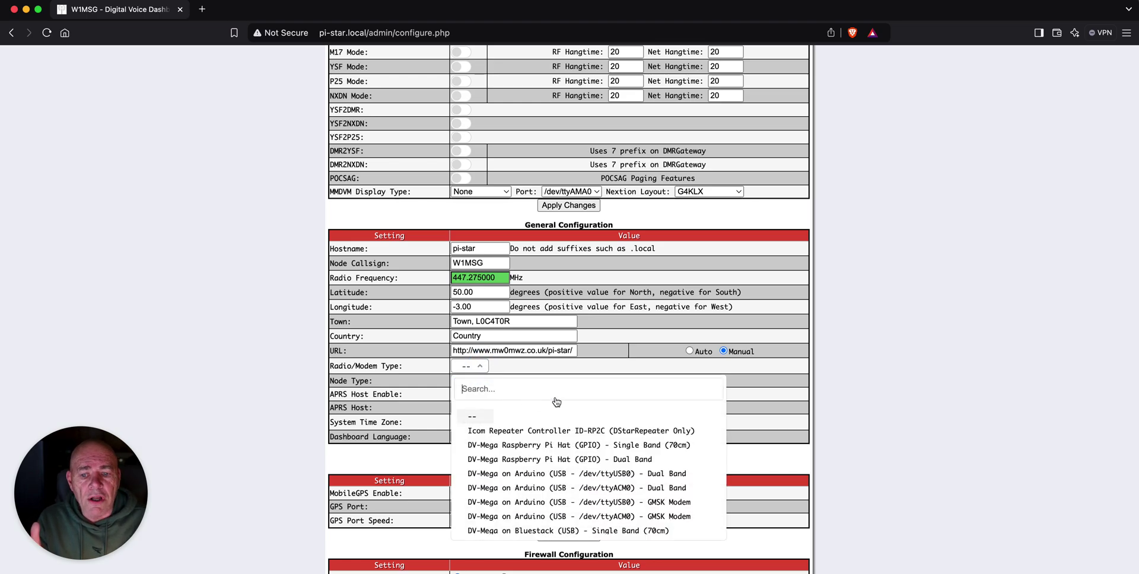
pyautogui.scroll(-5, 931, 295)
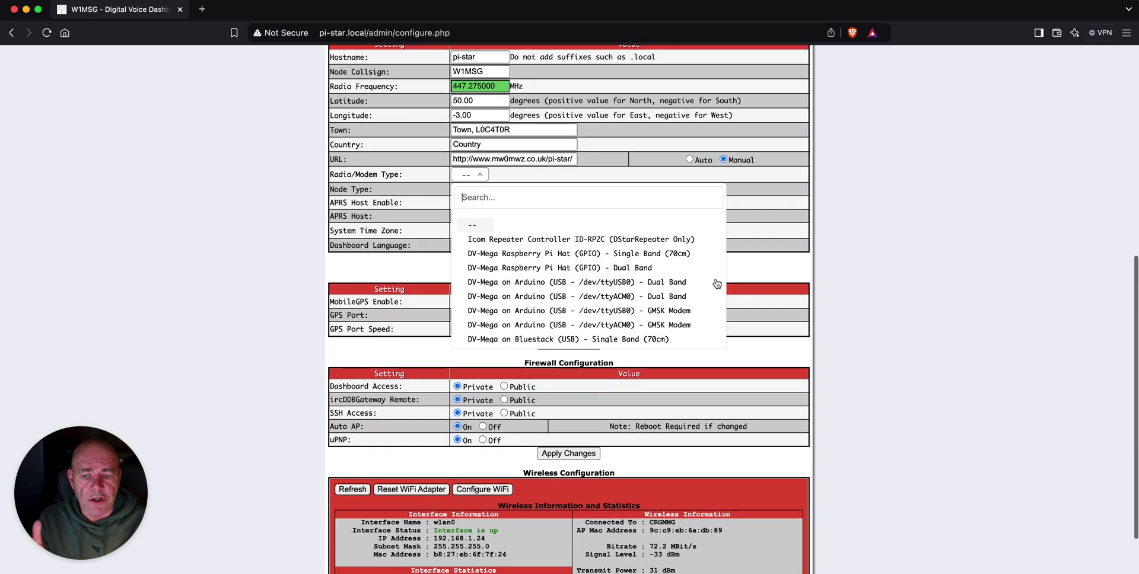
pyautogui.scroll(-6, 585, 270)
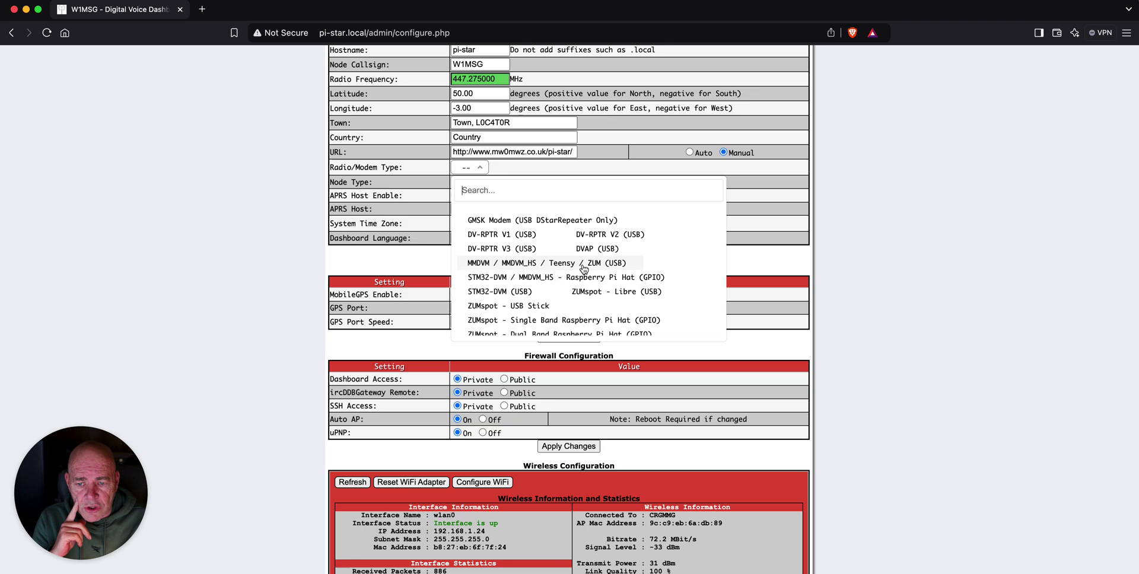
pyautogui.scroll(-6, 585, 270)
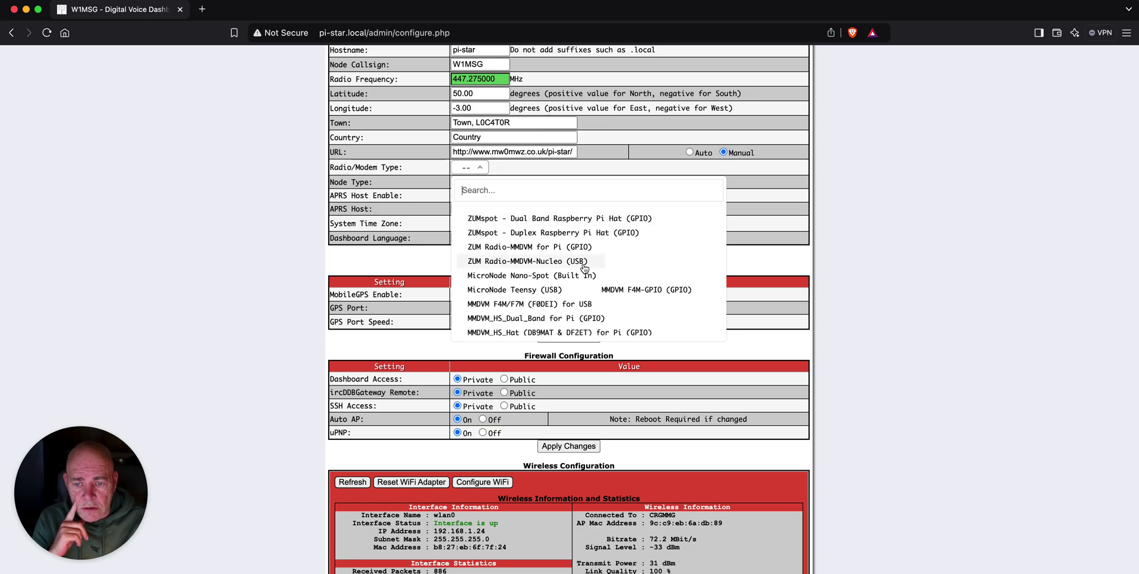
pyautogui.scroll(-1, 584, 268)
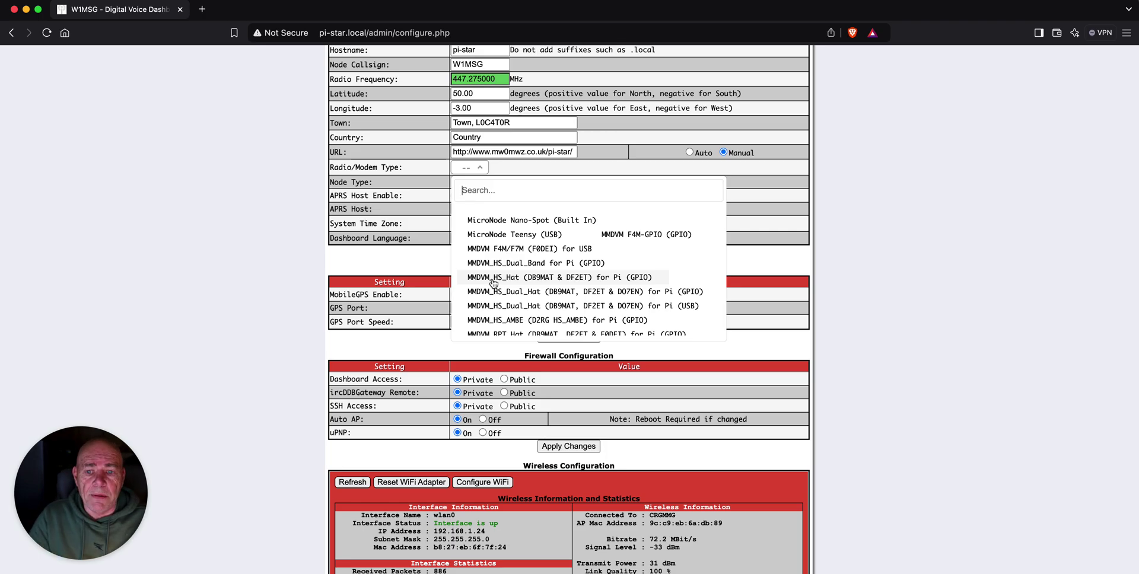
pyautogui.click(546, 283)
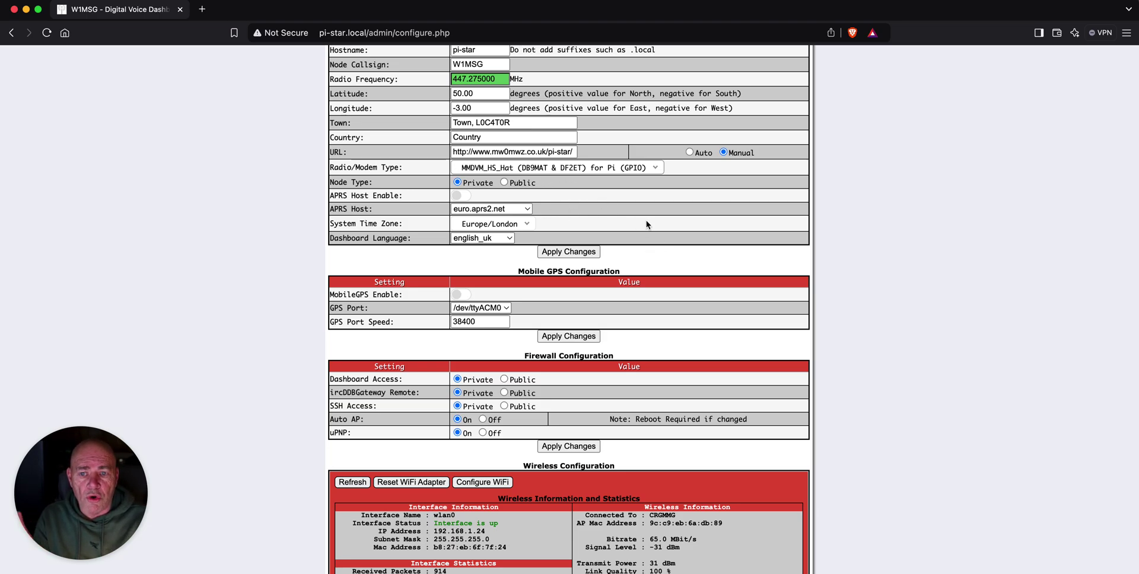
# Choose OLED Type 3 as the MMDVM display type and apply the changes
pyautogui.scroll(3, 670, 222)
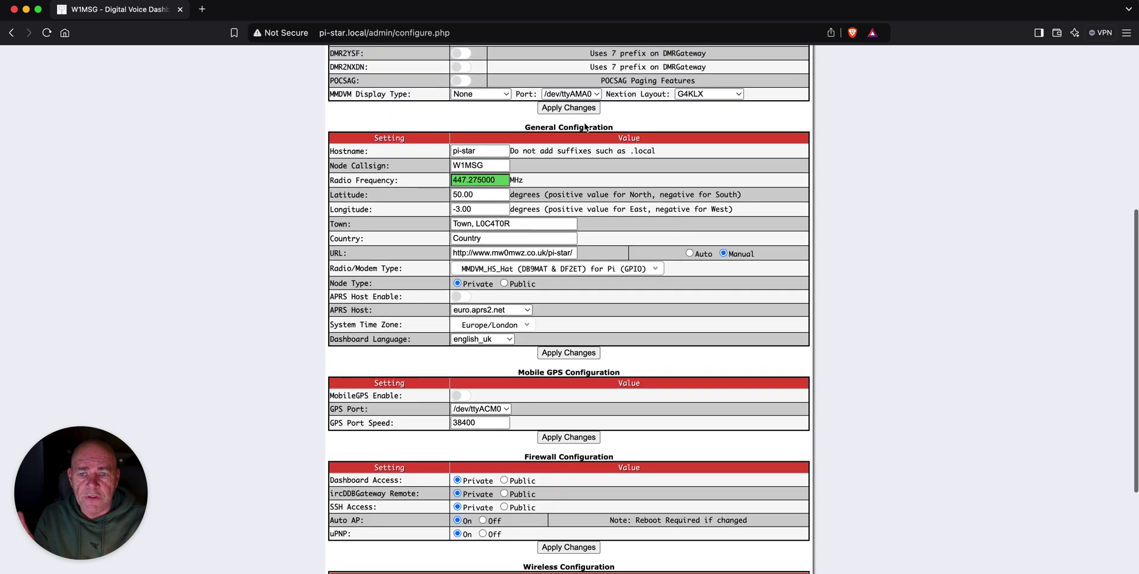
pyautogui.click(490, 94)
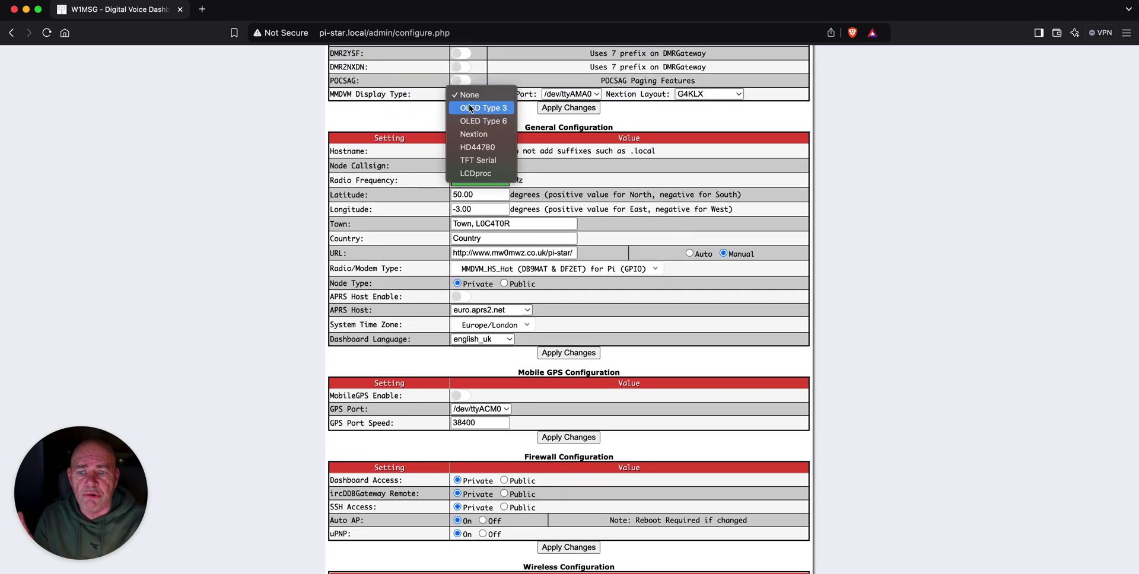
pyautogui.click(471, 108)
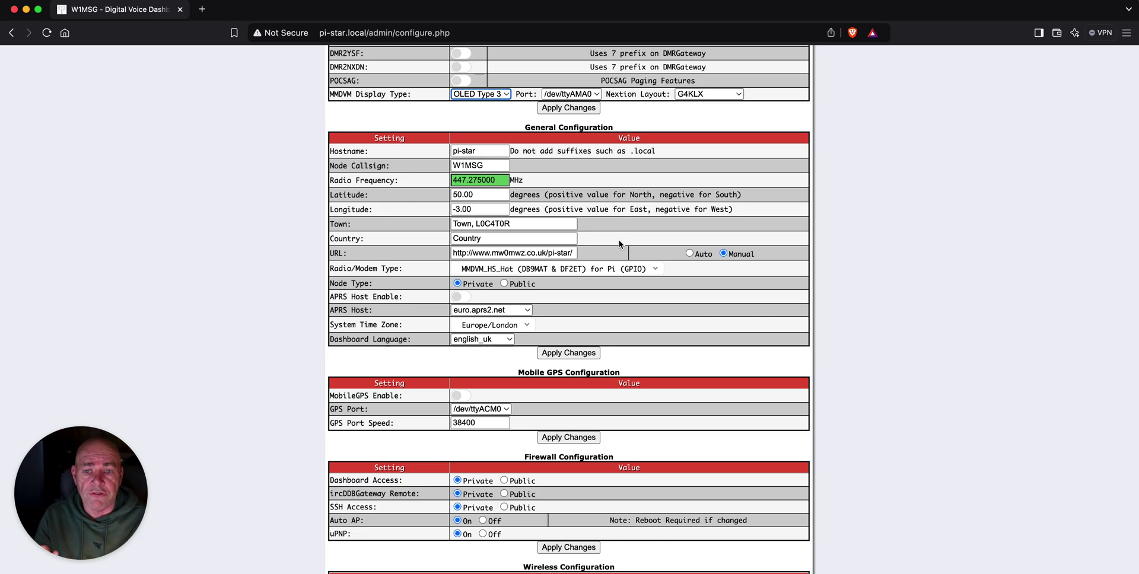
pyautogui.scroll(-2, 617, 242)
pyautogui.click(561, 295)
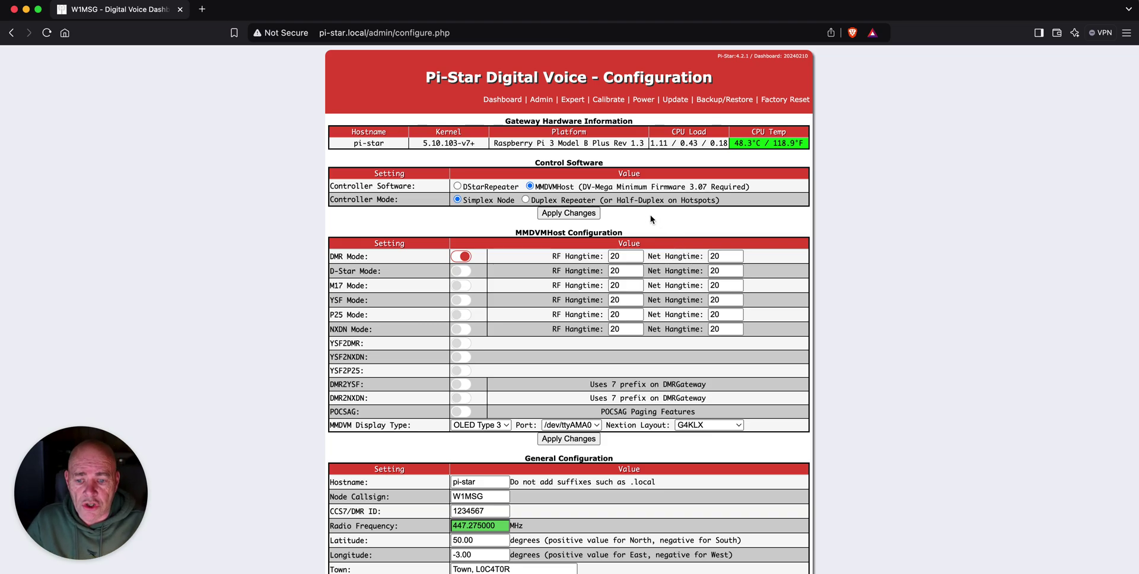
# Overwrite 1234567 in the CCS7/DMR ID field with the operator's seven-digit DMR ID
pyautogui.scroll(-5, 628, 220)
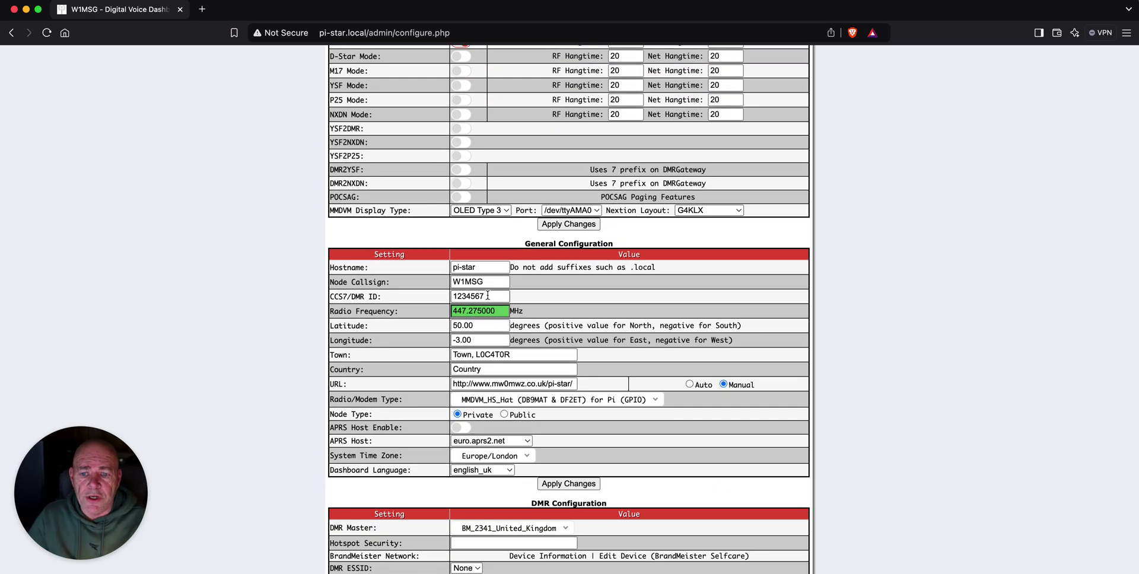
pyautogui.moveTo(487, 297); pyautogui.dragTo(440, 299)
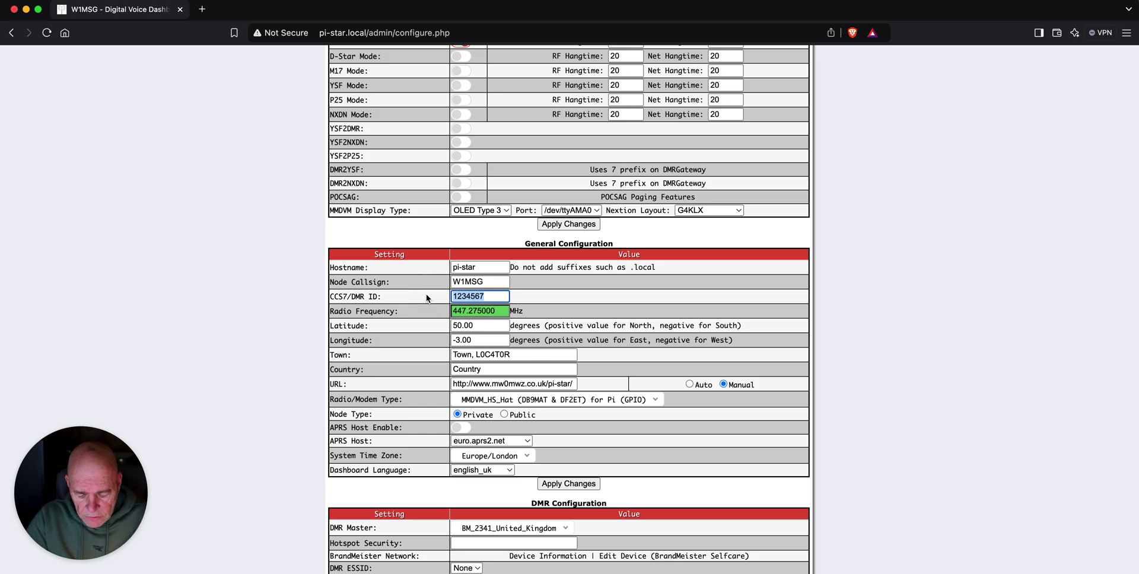
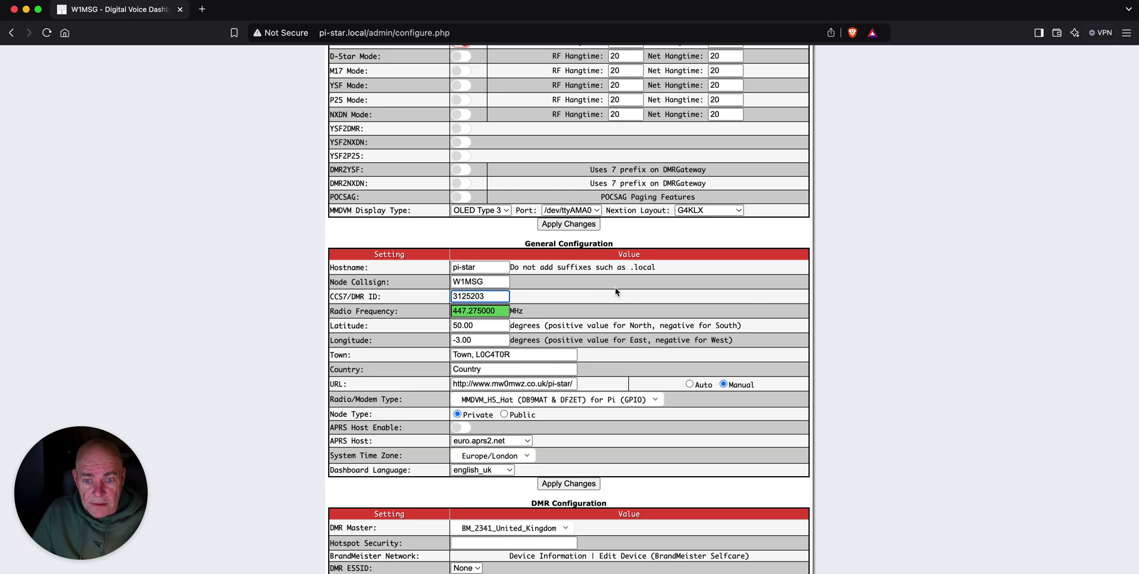
pyautogui.scroll(-1, 617, 284)
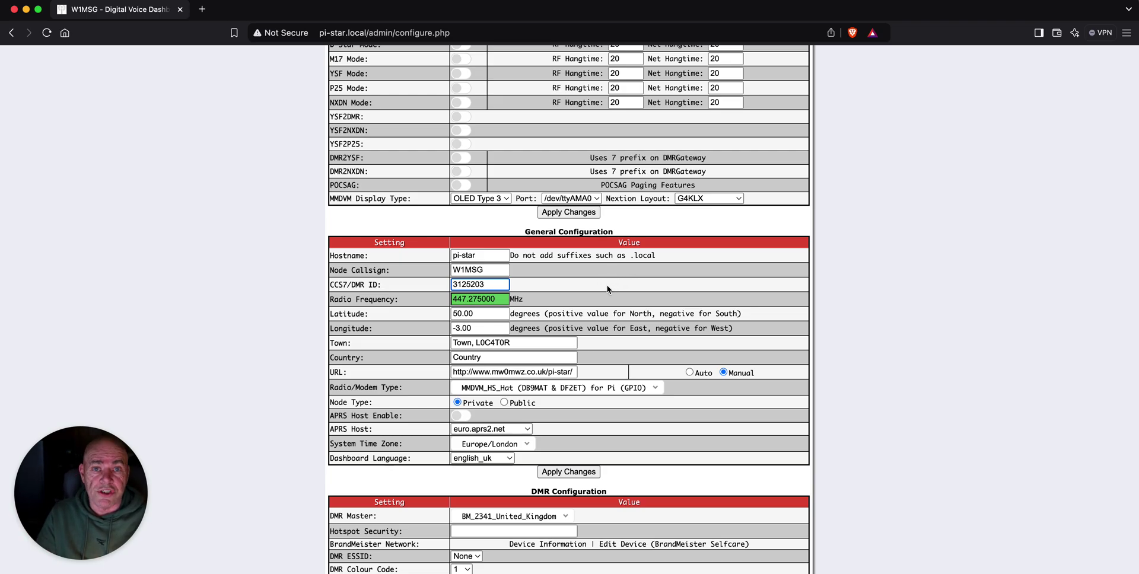
# Select BM_3102_United_States as the DMR Master and enter the hotspot security password
pyautogui.scroll(-4, 608, 284)
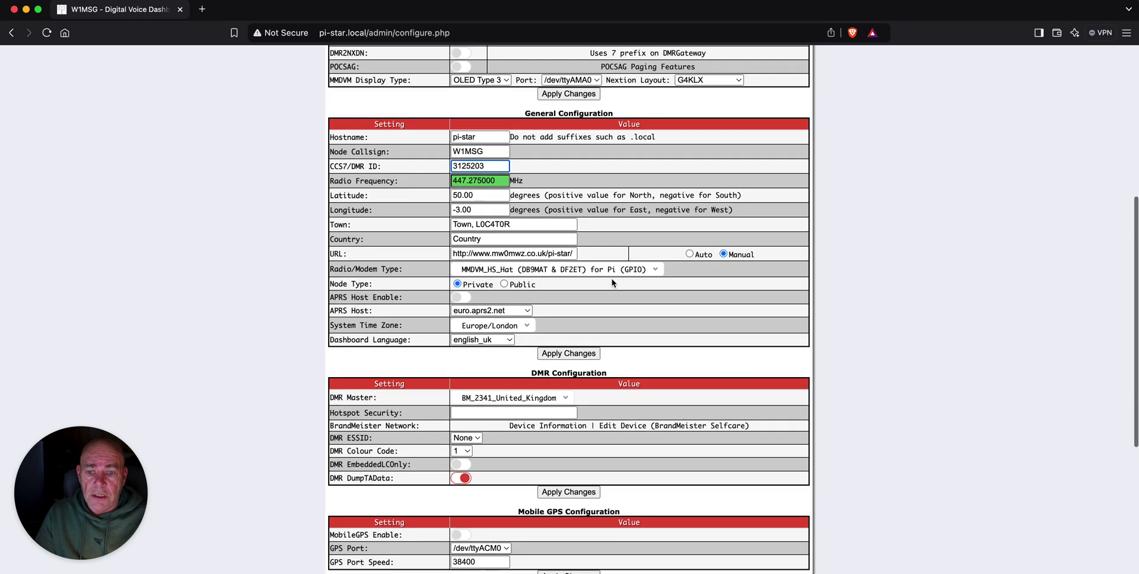
pyautogui.scroll(-4, 611, 279)
pyautogui.click(566, 284)
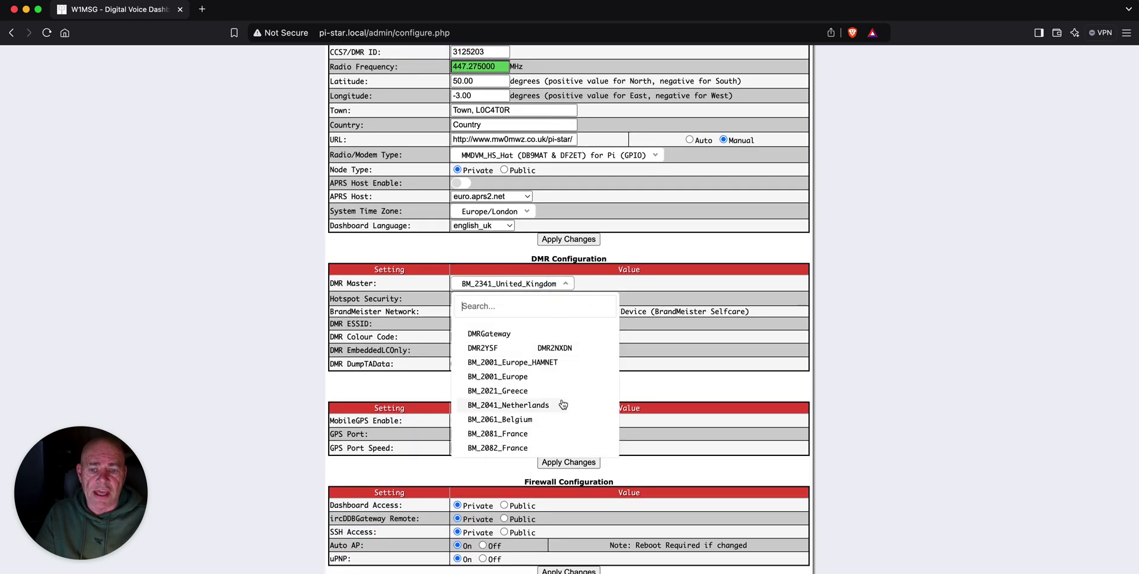
pyautogui.scroll(-1, 565, 393)
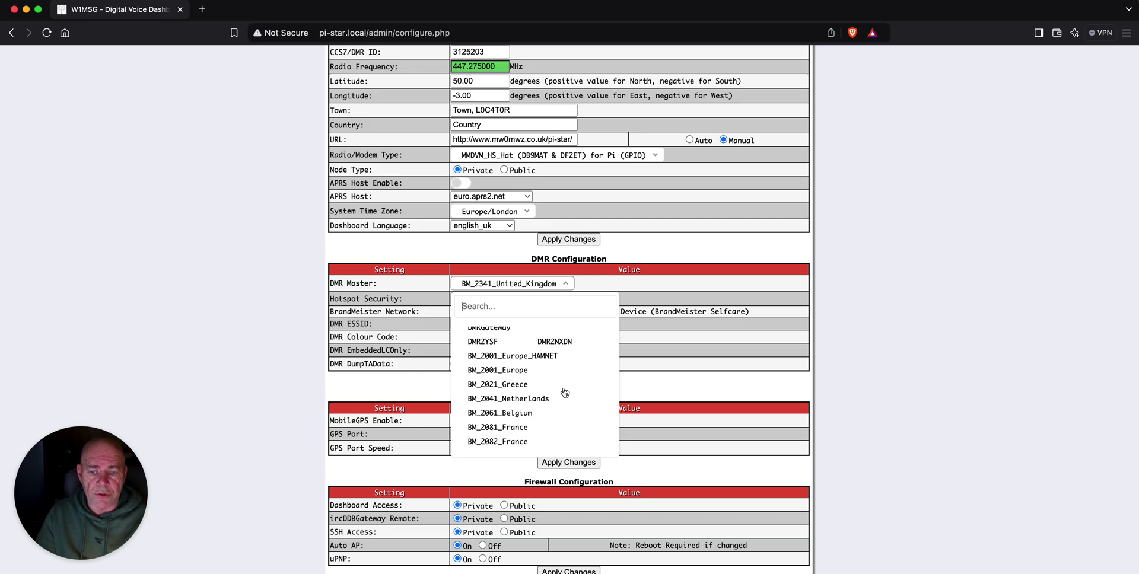
pyautogui.scroll(-10, 565, 391)
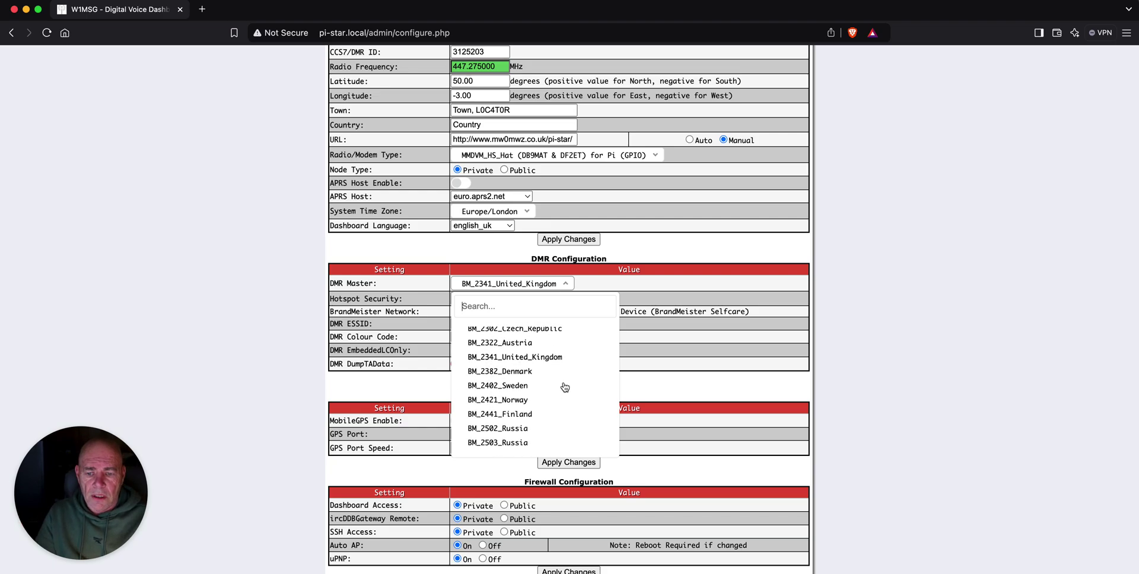
pyautogui.scroll(-10, 565, 388)
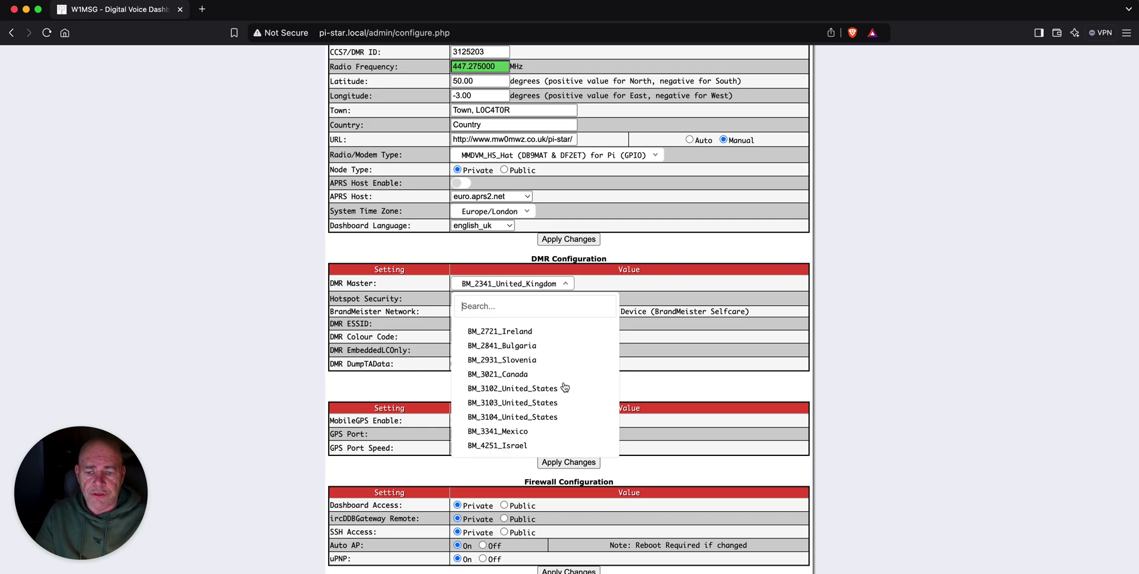
pyautogui.scroll(-2, 565, 387)
pyautogui.click(541, 358)
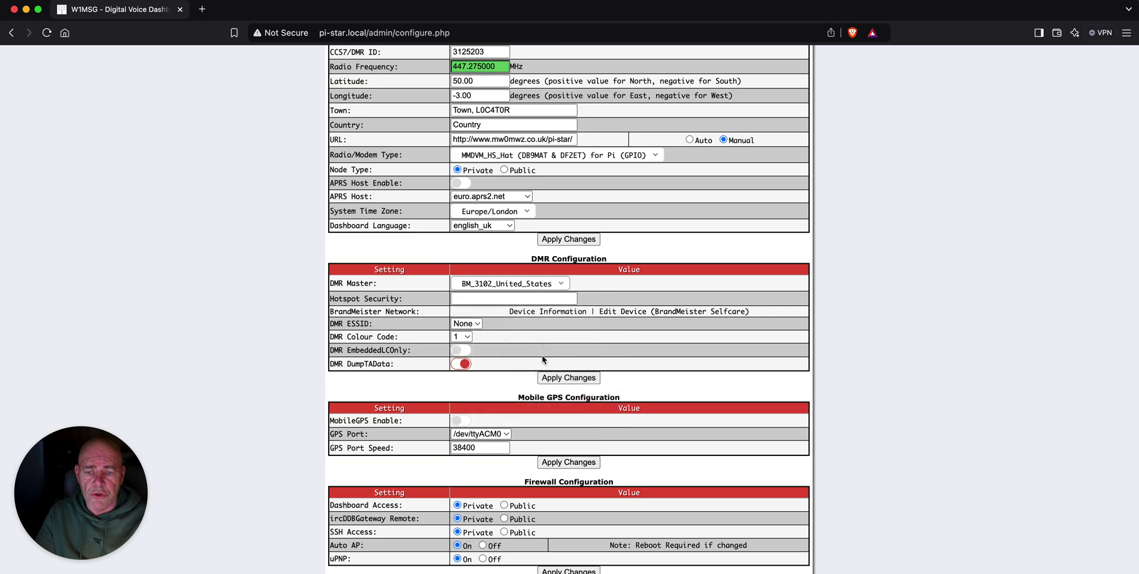
pyautogui.click(477, 299)
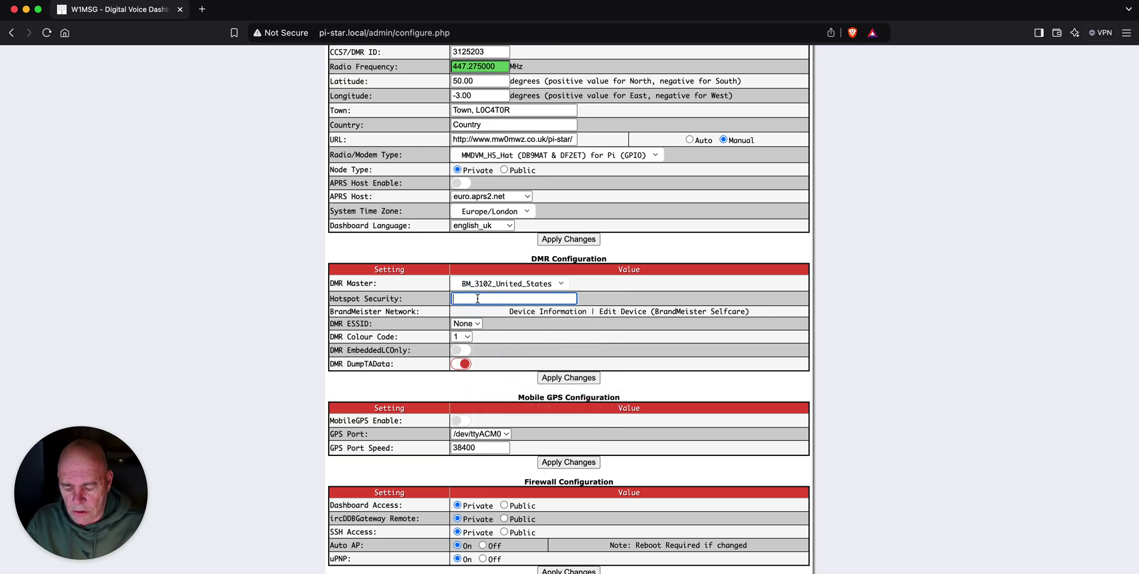
pyautogui.write('••••••••')
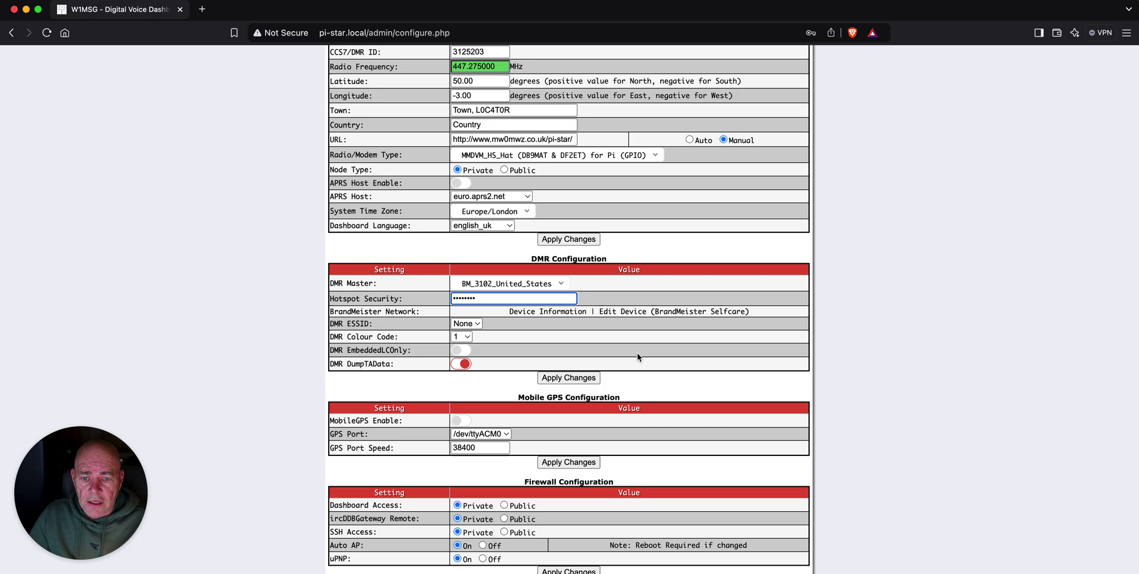
# Apply the DMR Configuration changes to save the new master and password
pyautogui.click(578, 380)
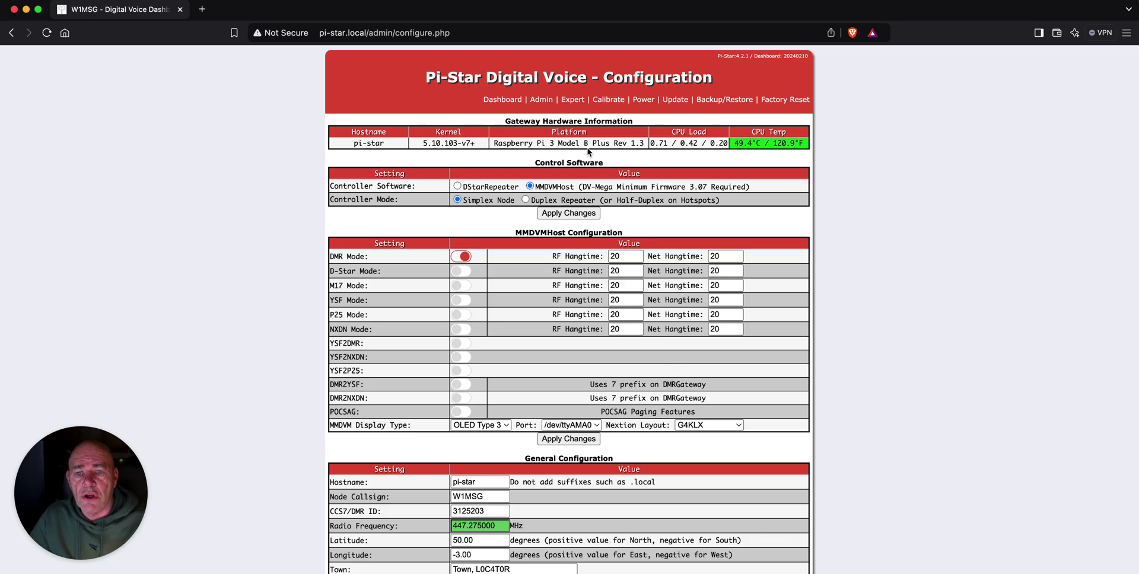
# Return to the main Pi-Star dashboard to watch the DMR activity
pyautogui.click(498, 100)
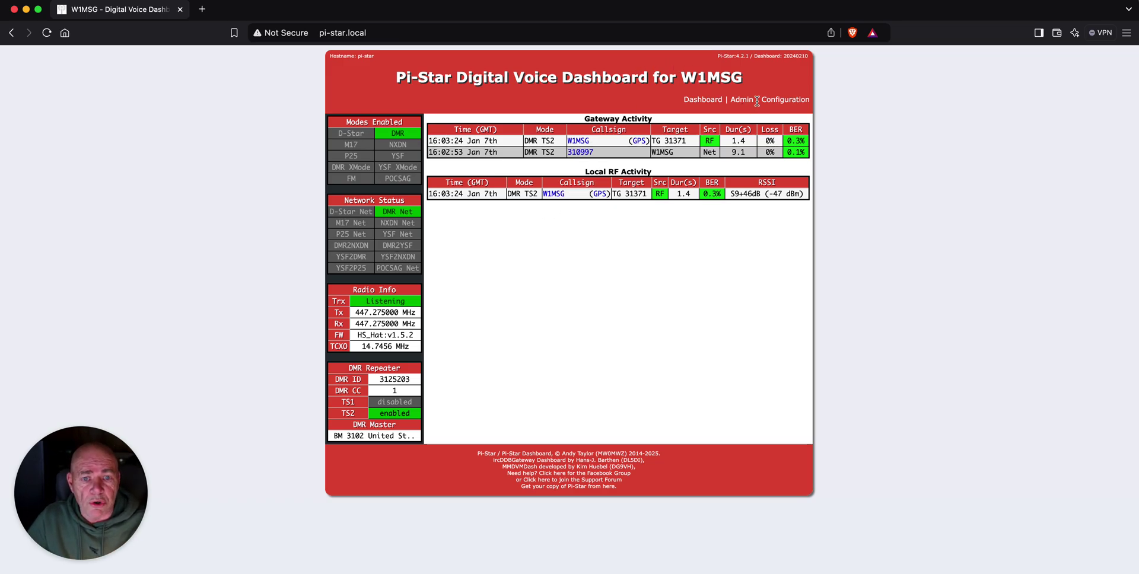
# Reopen the Configuration page and scroll down to the DMR Configuration section
pyautogui.click(780, 101)
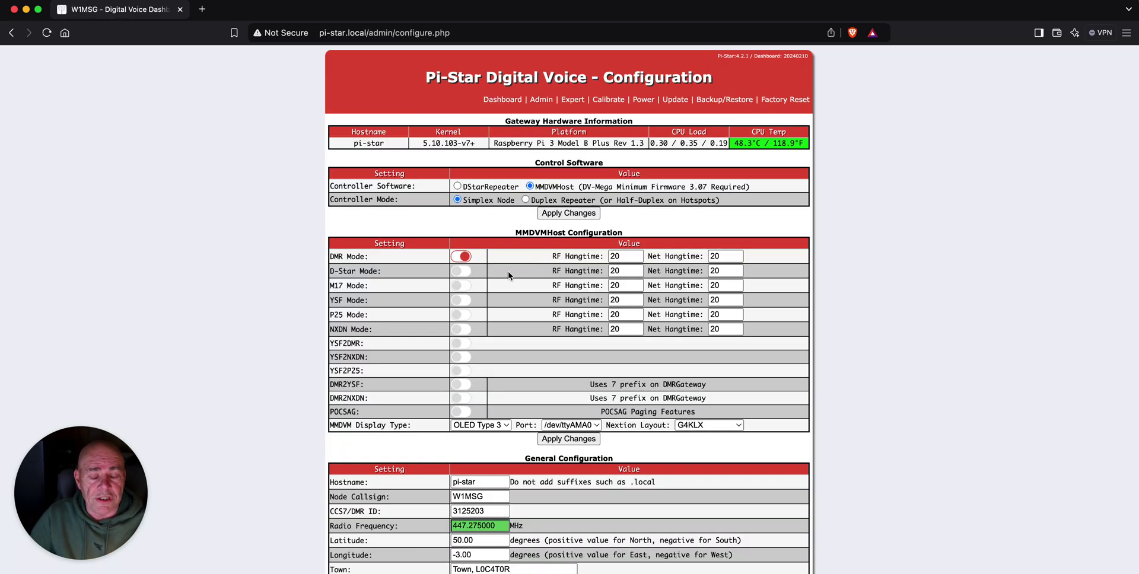
pyautogui.scroll(-6, 511, 293)
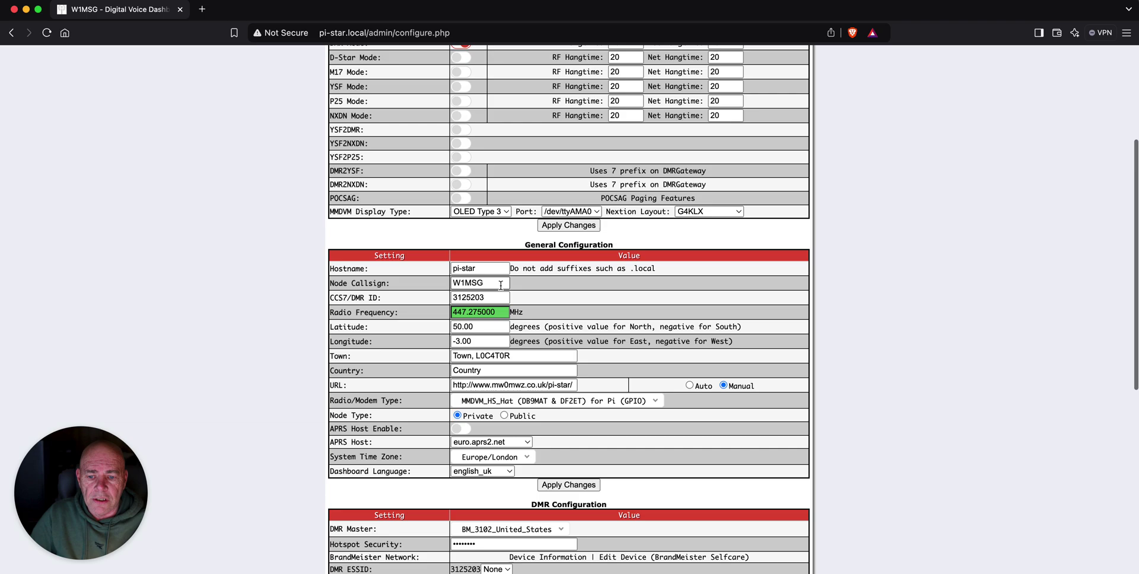
pyautogui.scroll(-2, 545, 289)
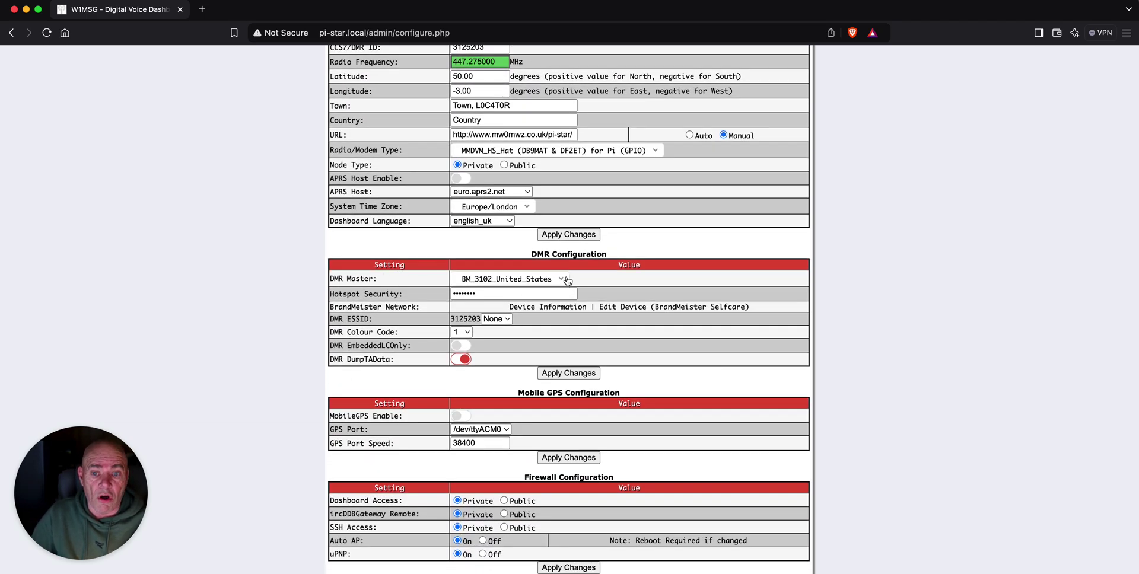
# Browse the DMR Master list, then close it leaving BM_3102_United_States selected
pyautogui.click(566, 280)
pyautogui.scroll(-10, 553, 344)
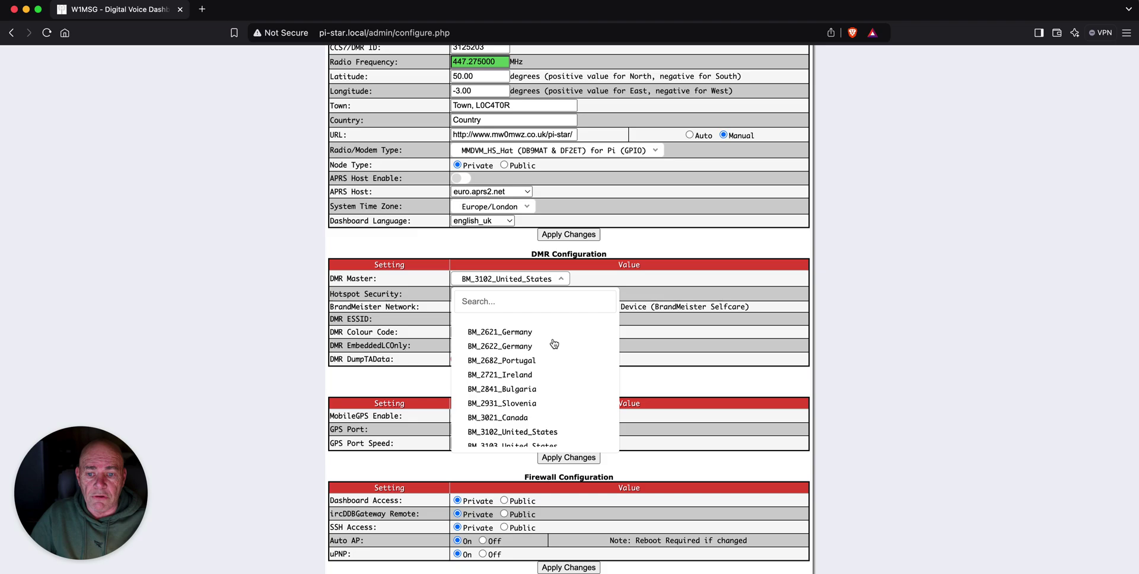
pyautogui.scroll(-8, 553, 344)
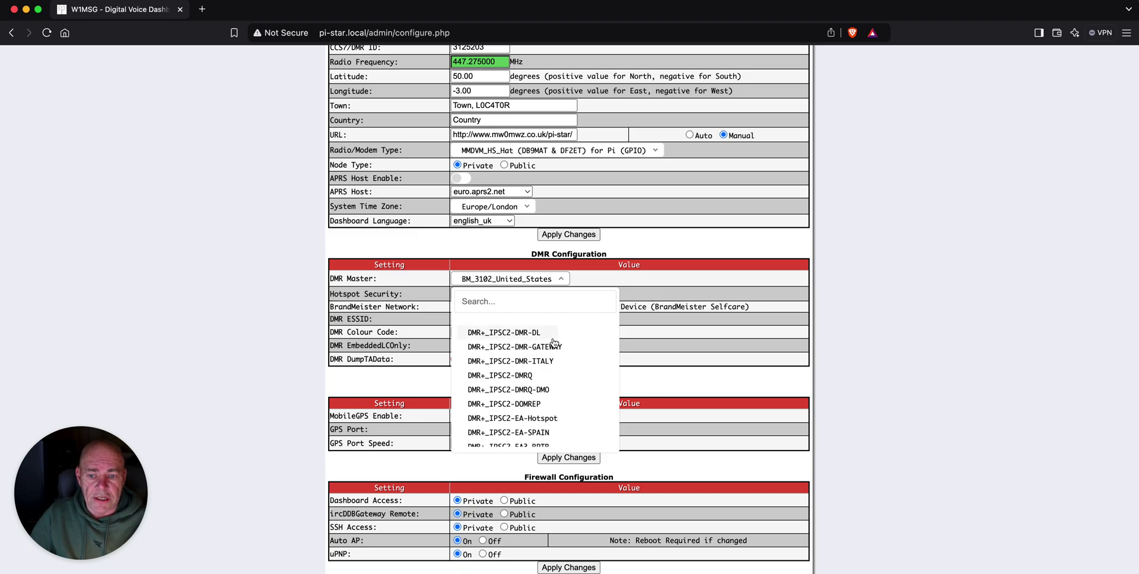
pyautogui.scroll(-10, 553, 343)
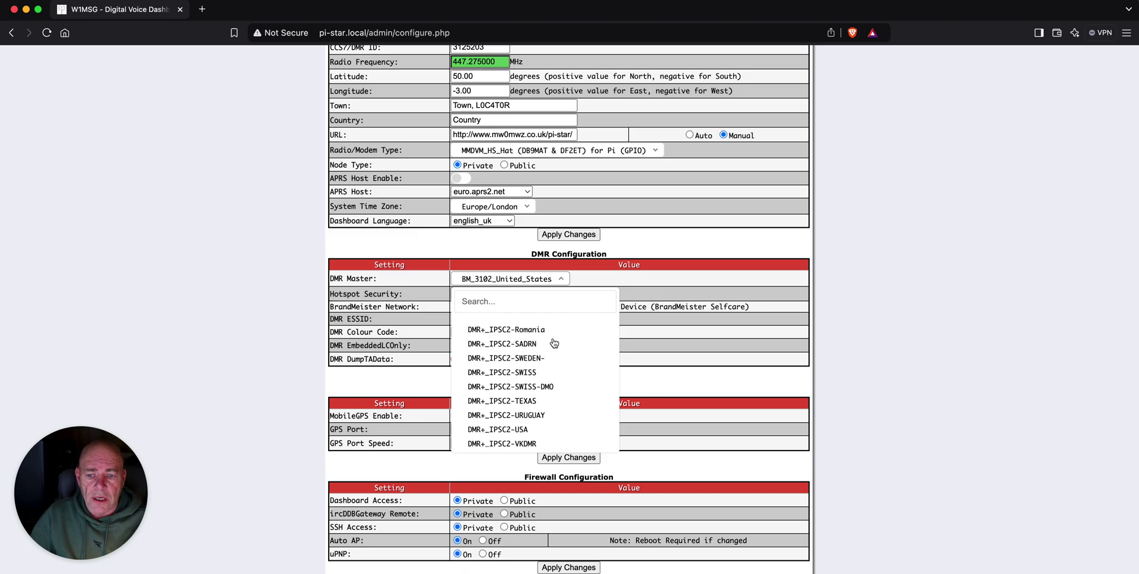
pyautogui.scroll(-5, 554, 344)
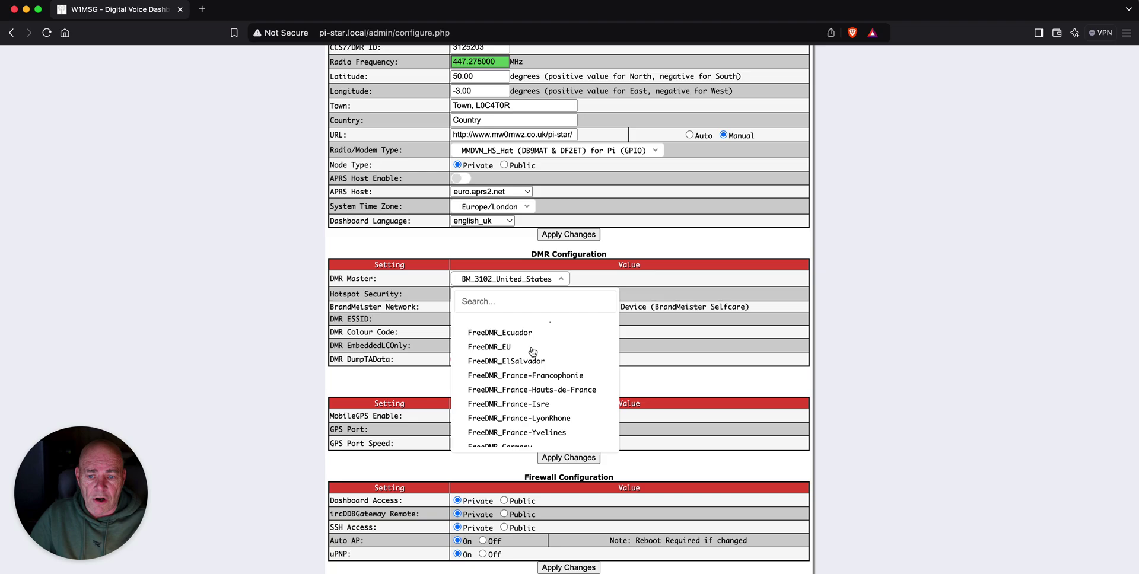
pyautogui.scroll(-8, 555, 332)
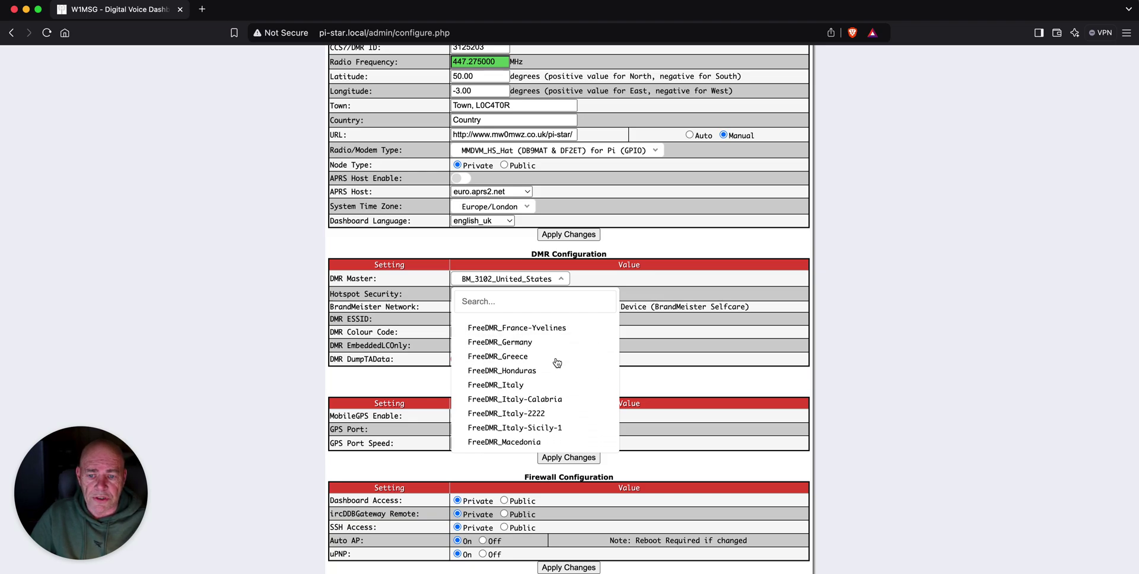
pyautogui.scroll(-8, 553, 357)
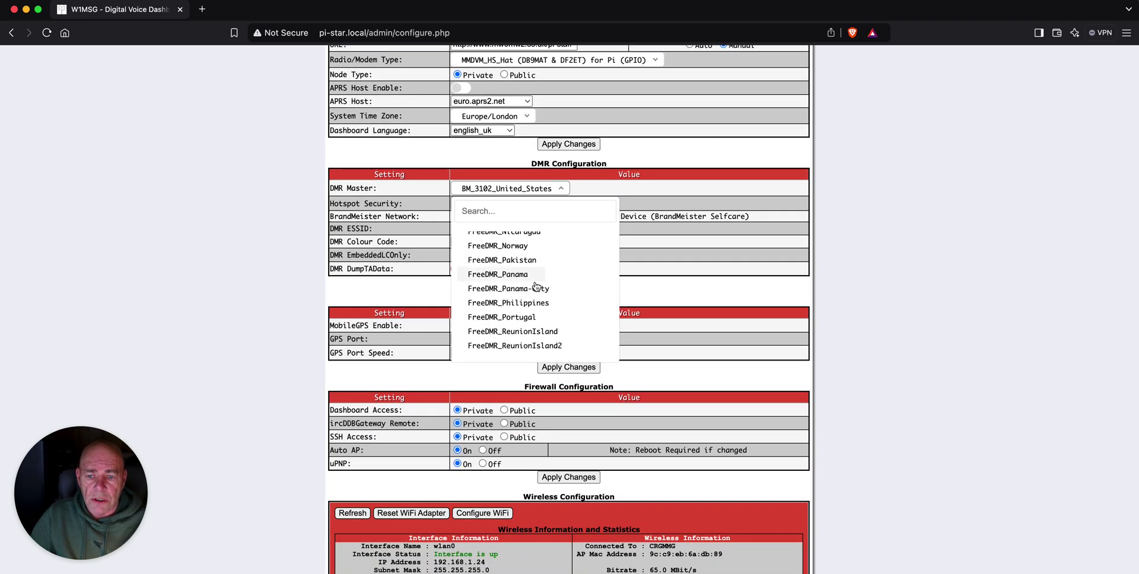
pyautogui.scroll(-10, 536, 279)
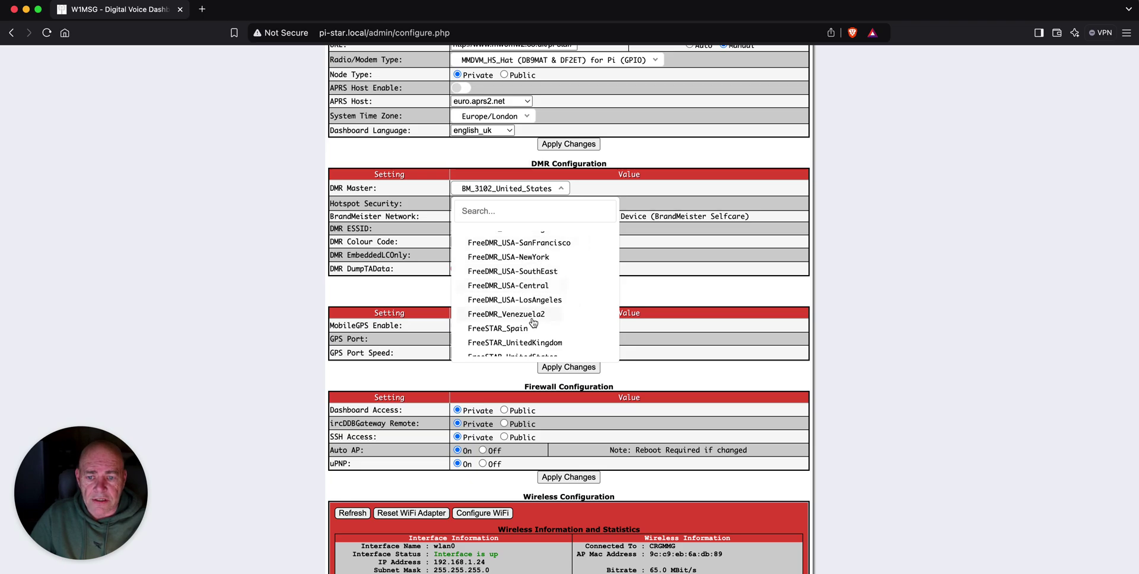
pyautogui.scroll(-10, 543, 310)
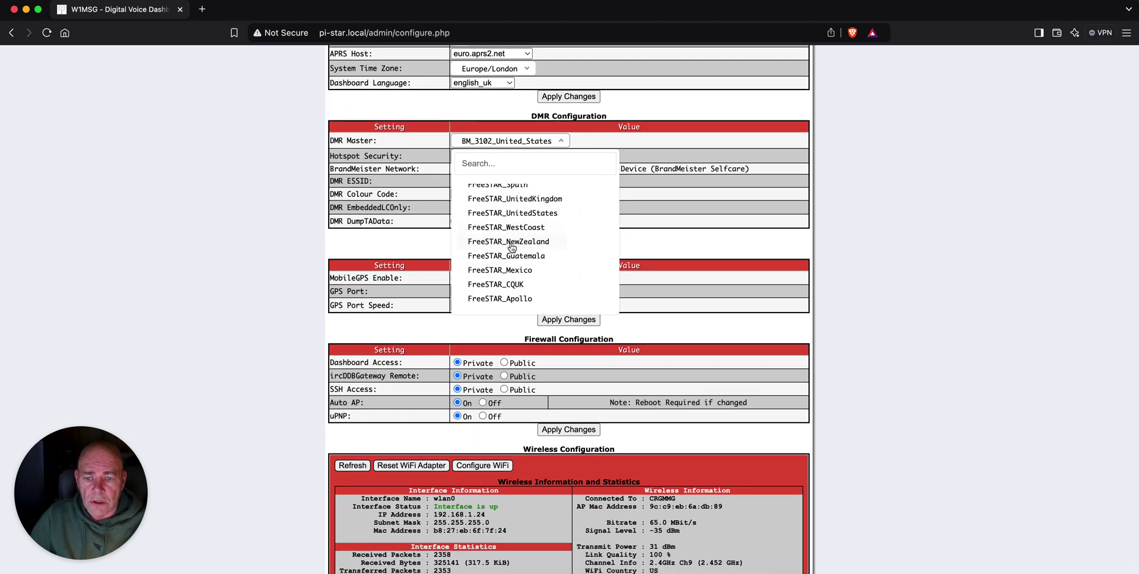
pyautogui.scroll(-2, 511, 248)
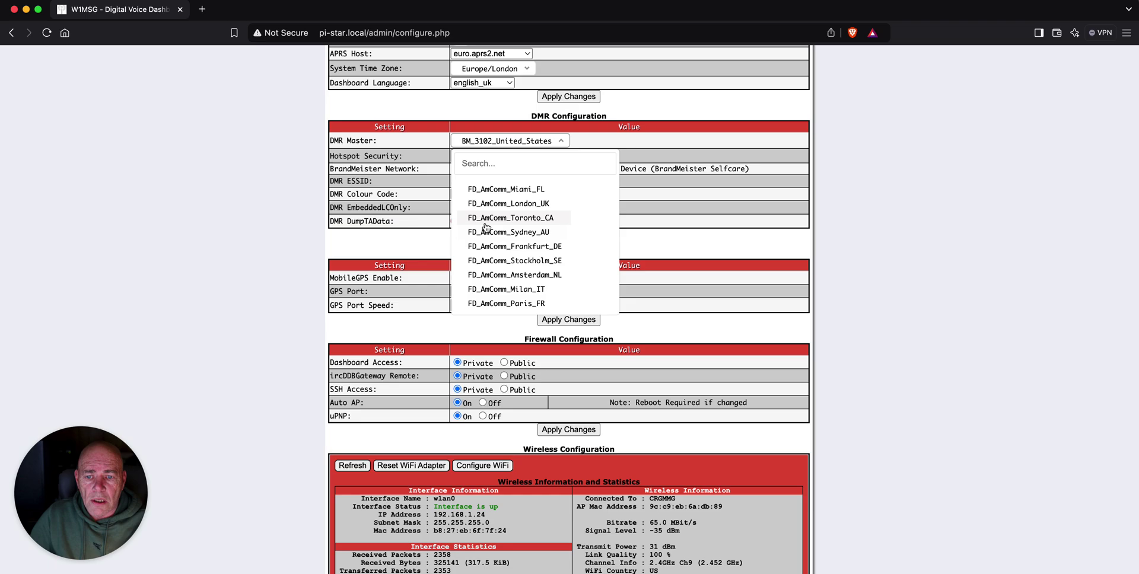
pyautogui.scroll(-5, 510, 237)
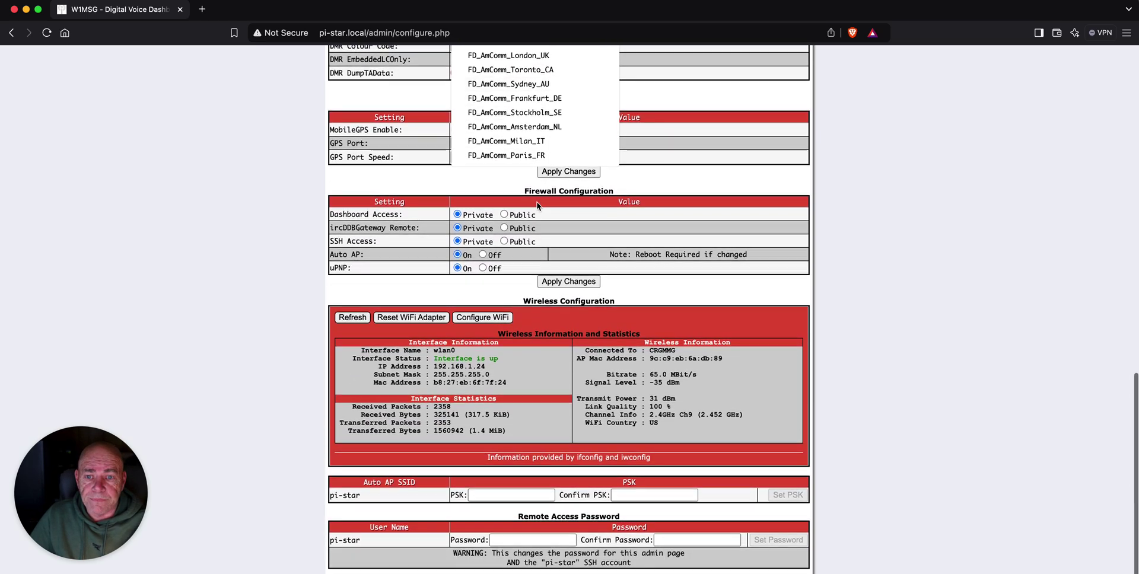
pyautogui.scroll(5, 934, 273)
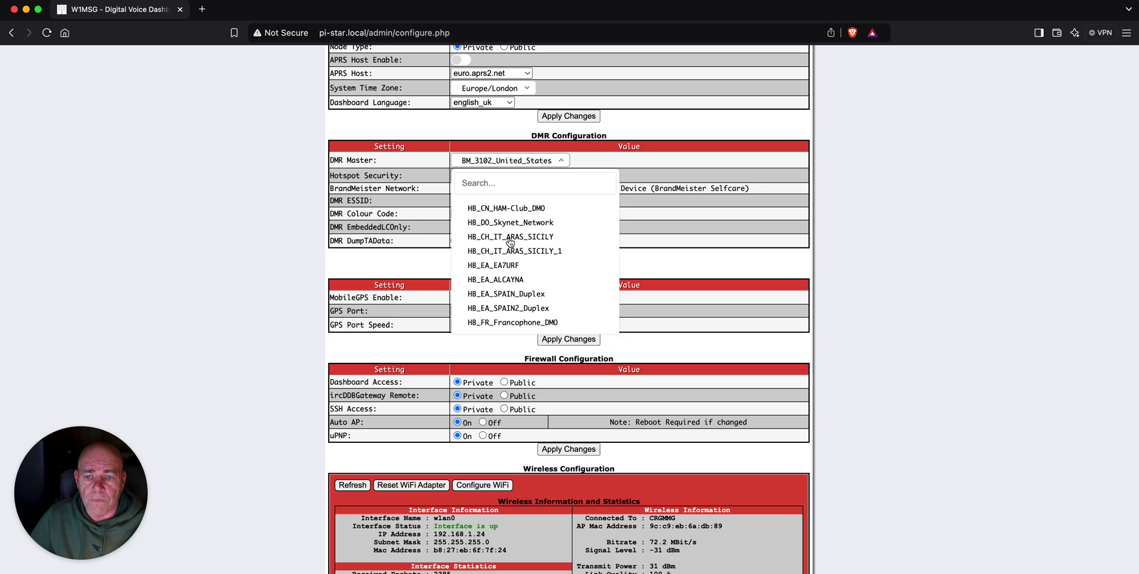
pyautogui.scroll(-10, 510, 242)
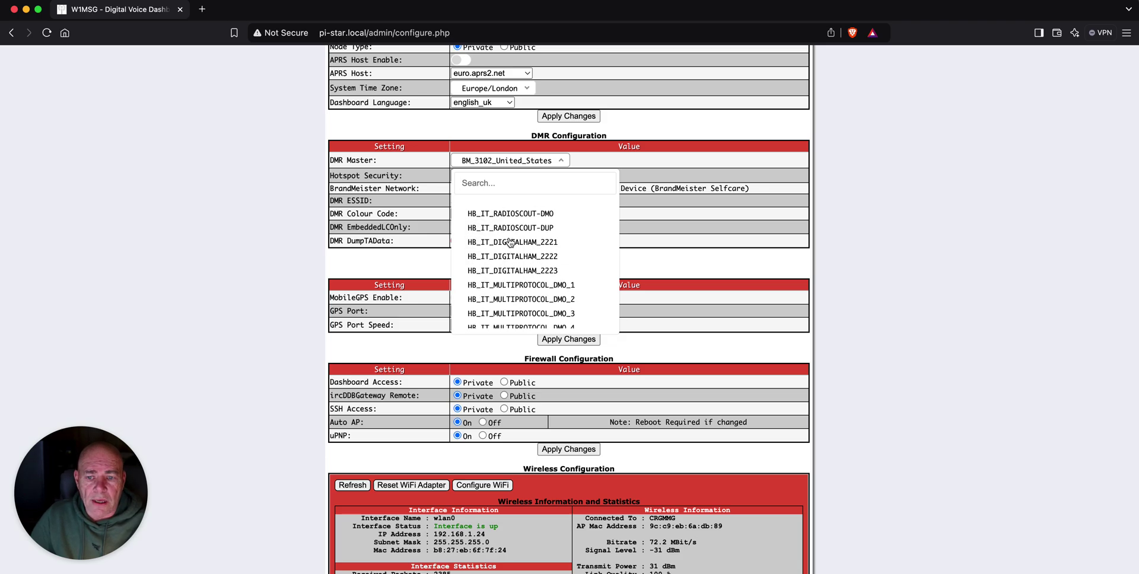
pyautogui.scroll(-10, 510, 241)
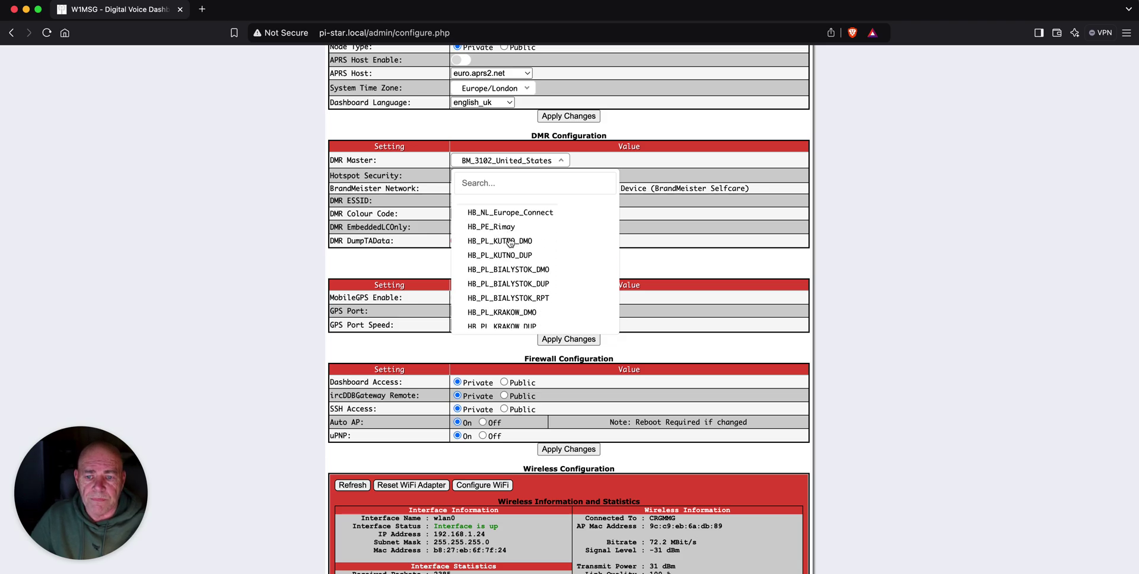
pyautogui.scroll(-10, 510, 242)
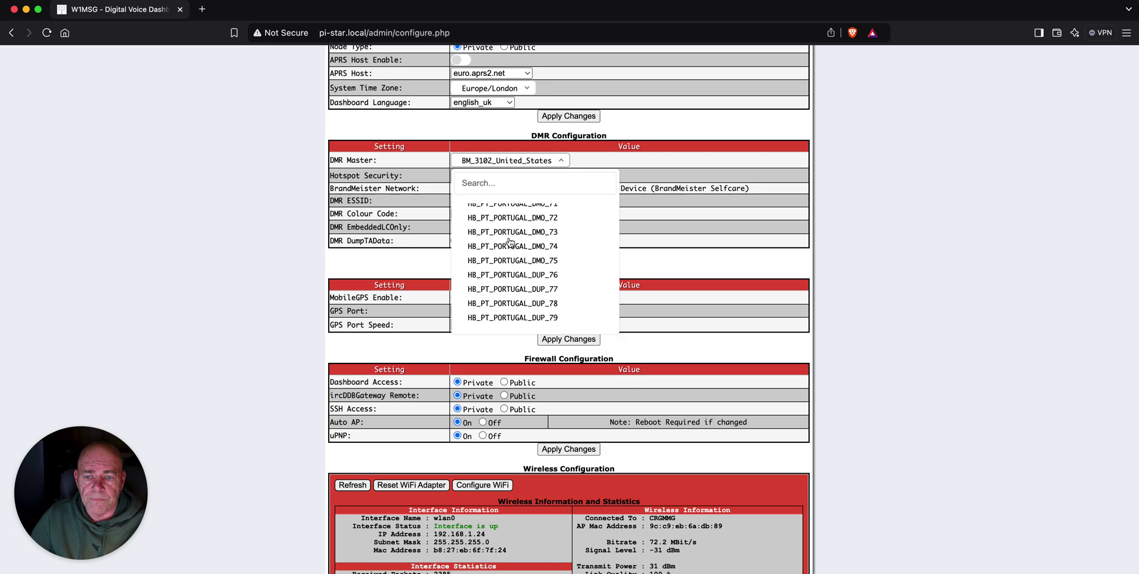
pyautogui.scroll(-10, 510, 242)
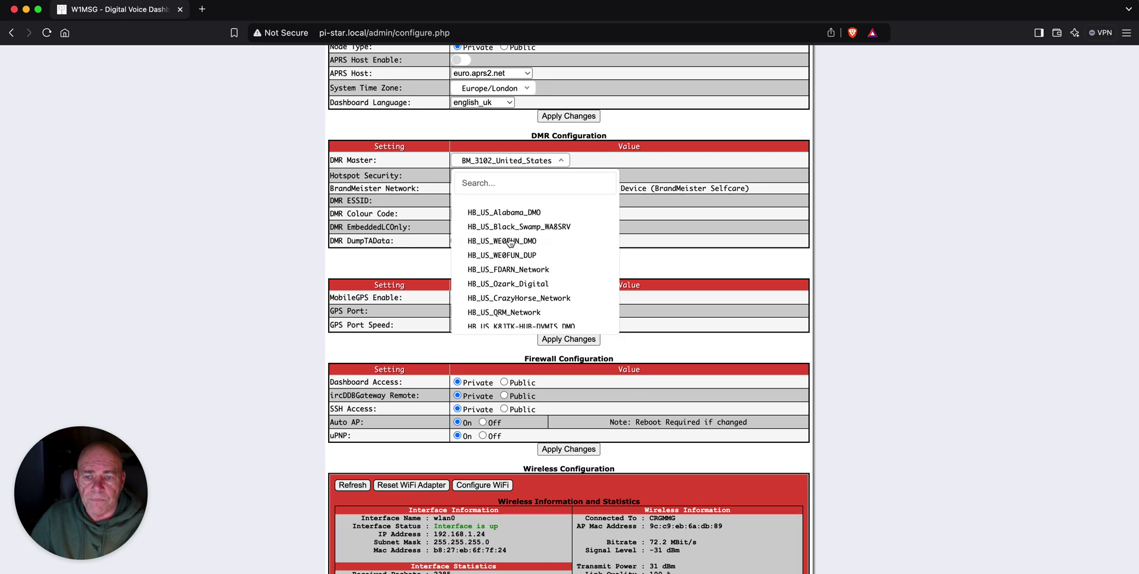
pyautogui.scroll(-5, 510, 242)
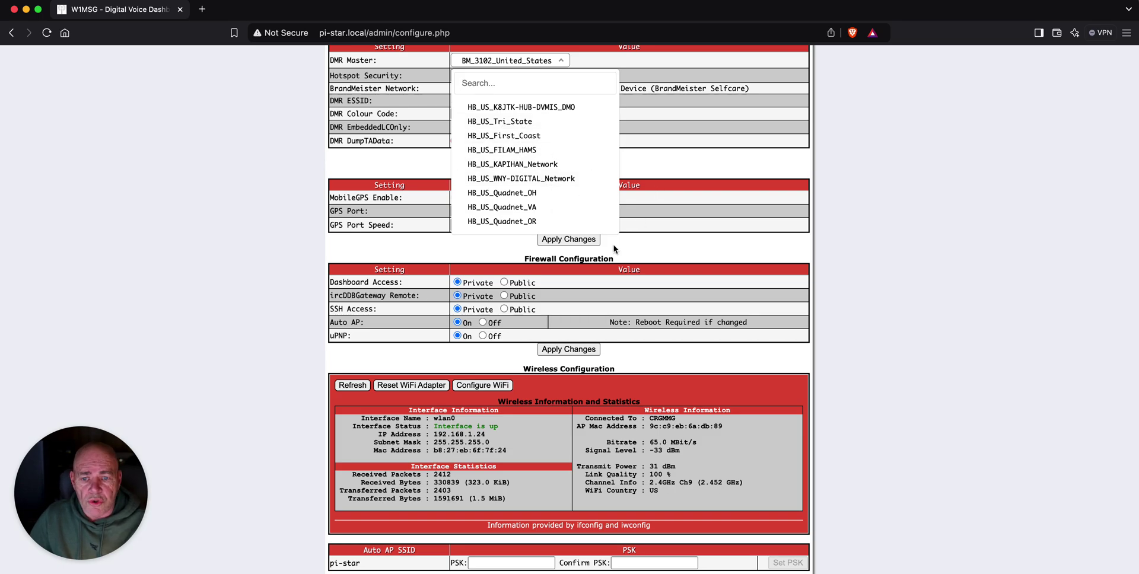
pyautogui.click(872, 204)
pyautogui.scroll(3, 884, 229)
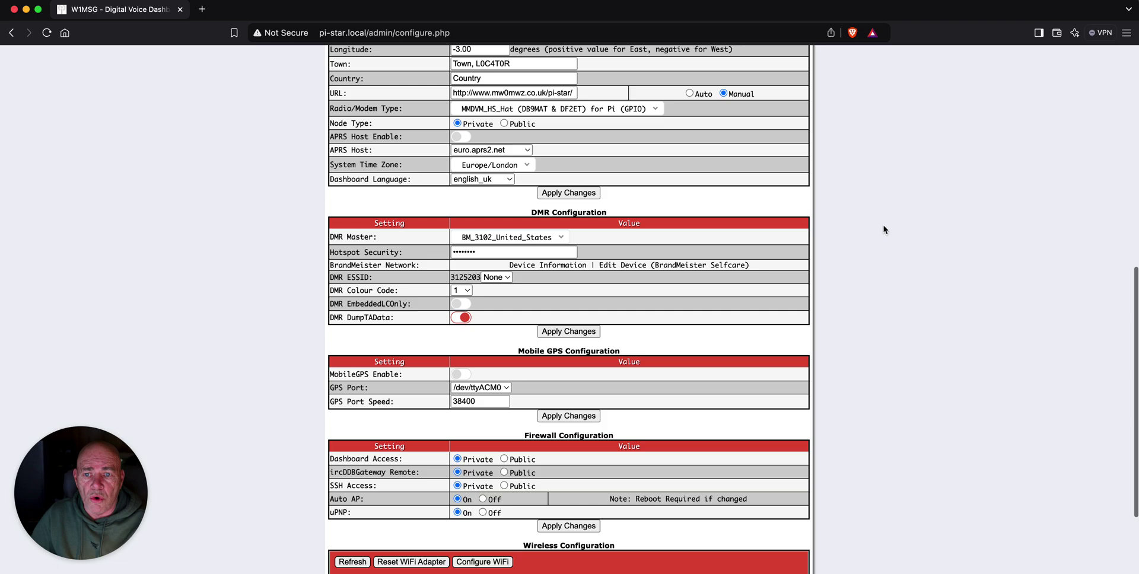
pyautogui.scroll(3, 884, 229)
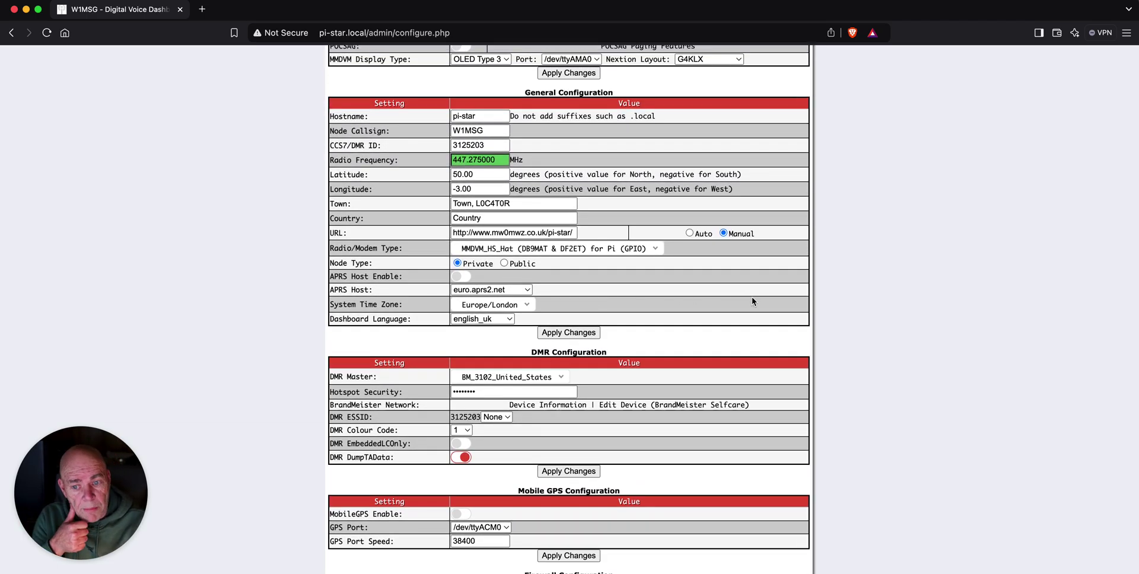